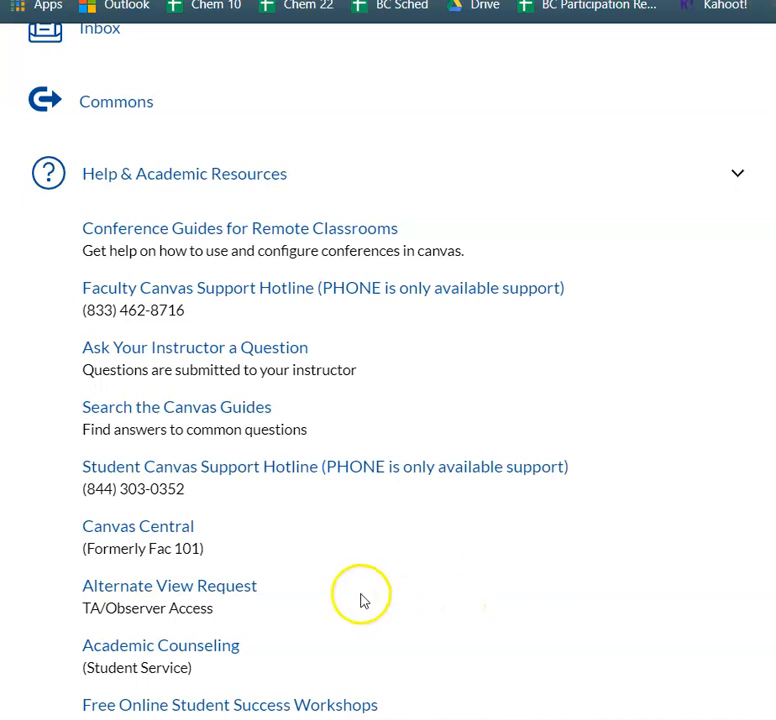
Open Canvas Central from the Help & Academic Resources list and scroll down to the Canvas resources buttons.
left_click(168, 525)
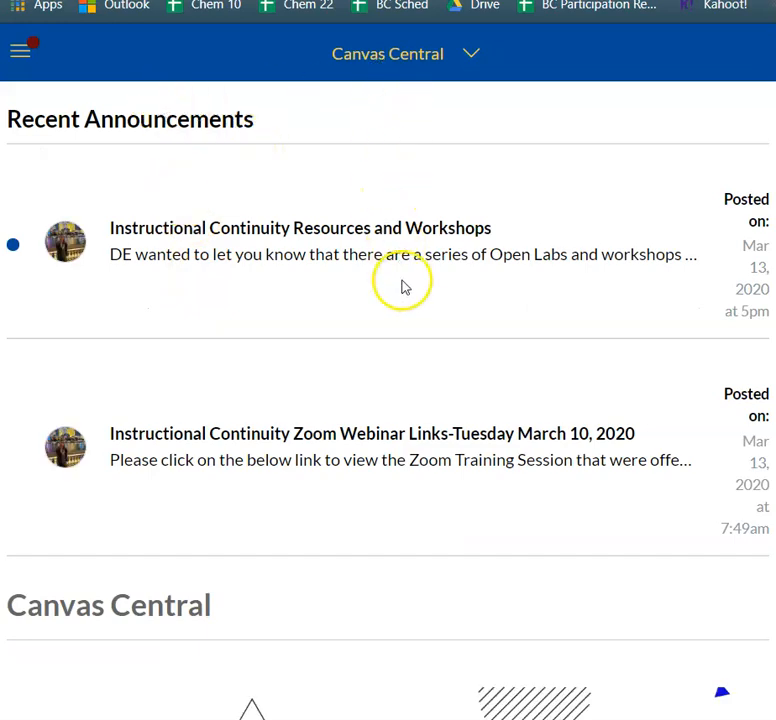
scroll(397, 332, "down", 4)
scroll(445, 590, "down", 8)
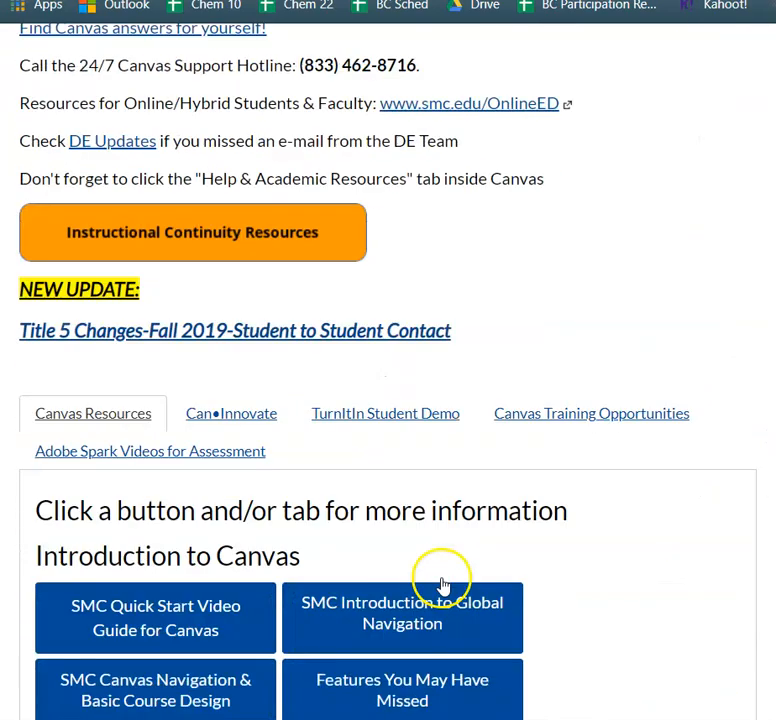
scroll(445, 590, "down", 1)
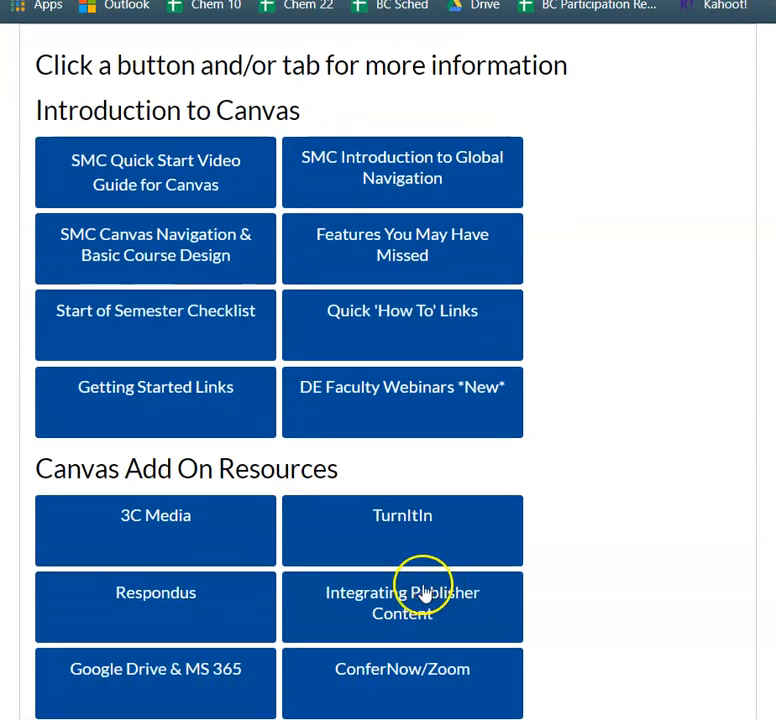
Open the Respondus section of the Canvas add-on resources.
left_click(156, 610)
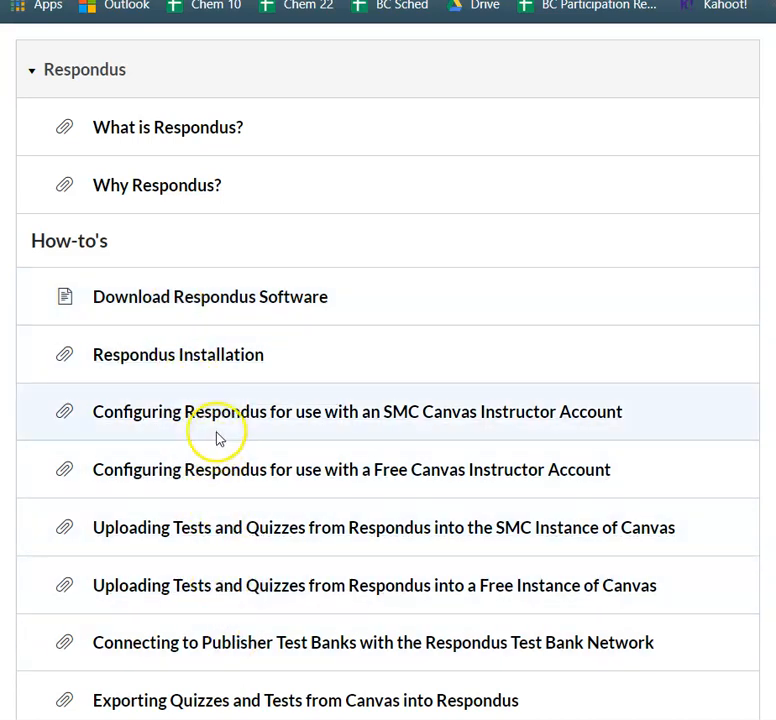
scroll(232, 530, "down", 1)
scroll(232, 548, "down", 1)
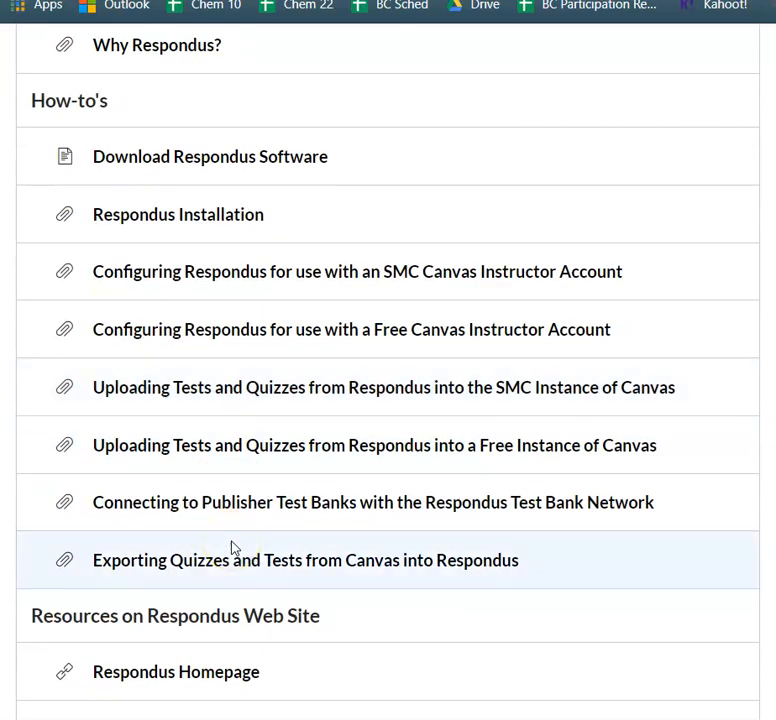
Browse the Respondus how-to's and importing resources listed on the page.
left_click(232, 573)
left_click(355, 573)
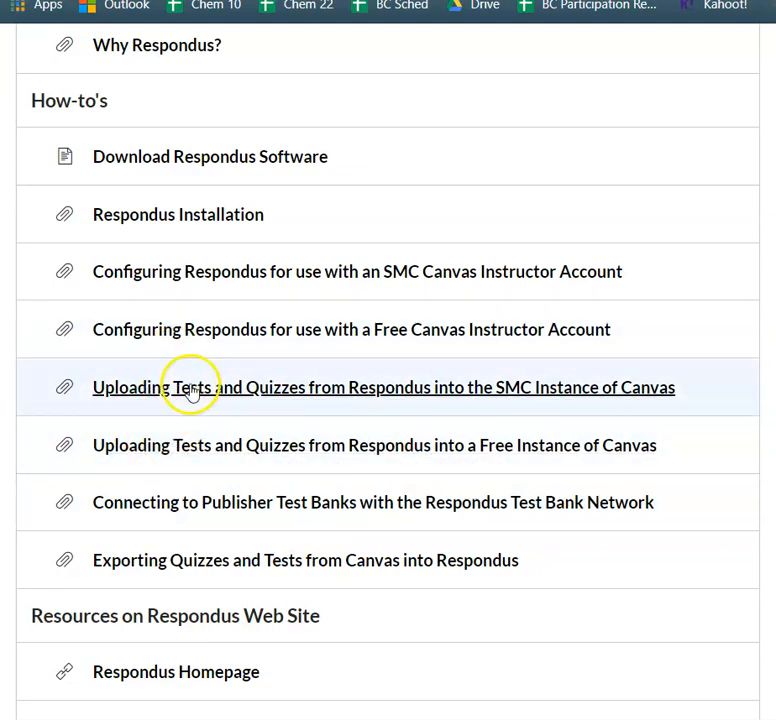
scroll(196, 409, "down", 5)
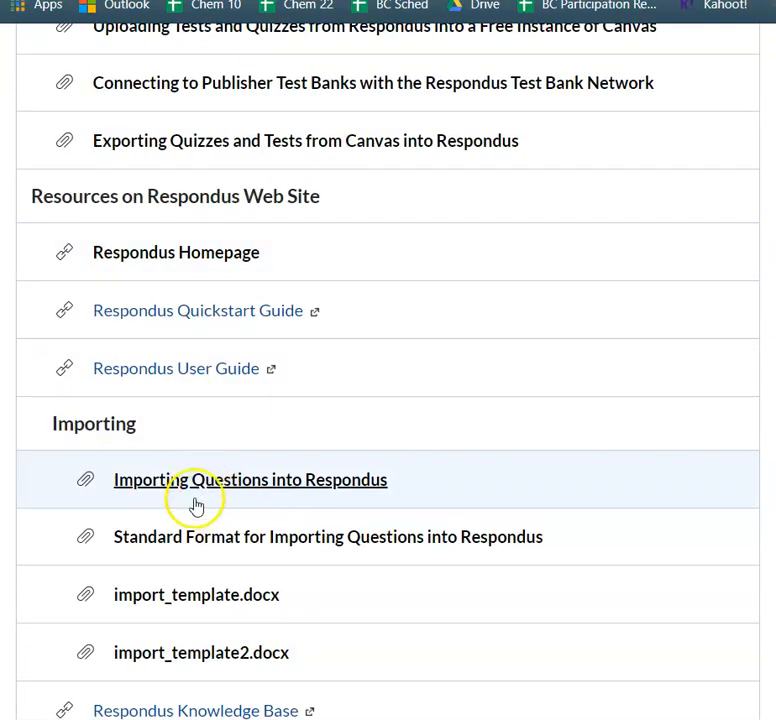
scroll(200, 520, "down", 5)
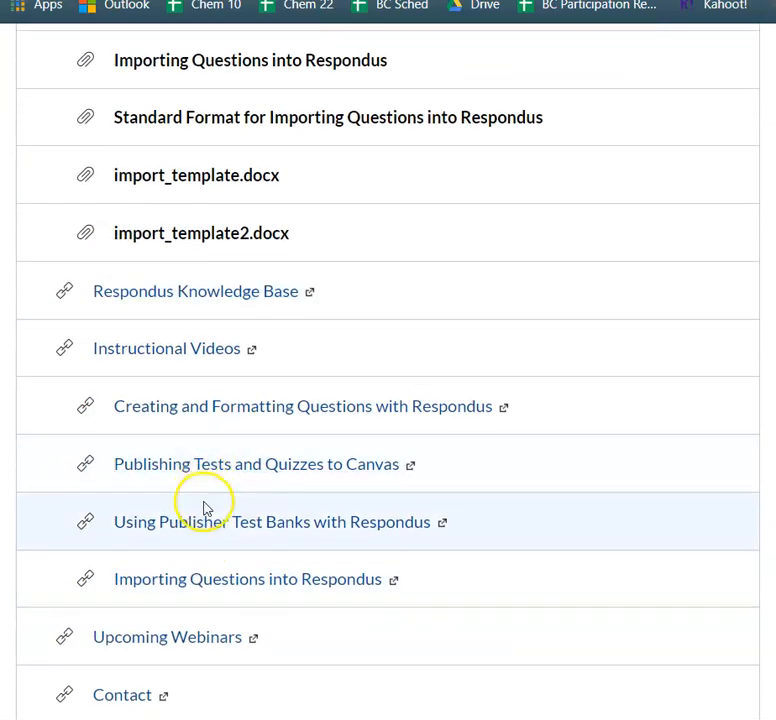
scroll(204, 508, "up", 2)
scroll(204, 506, "down", 3)
scroll(205, 509, "up", 2)
scroll(205, 509, "up", 3)
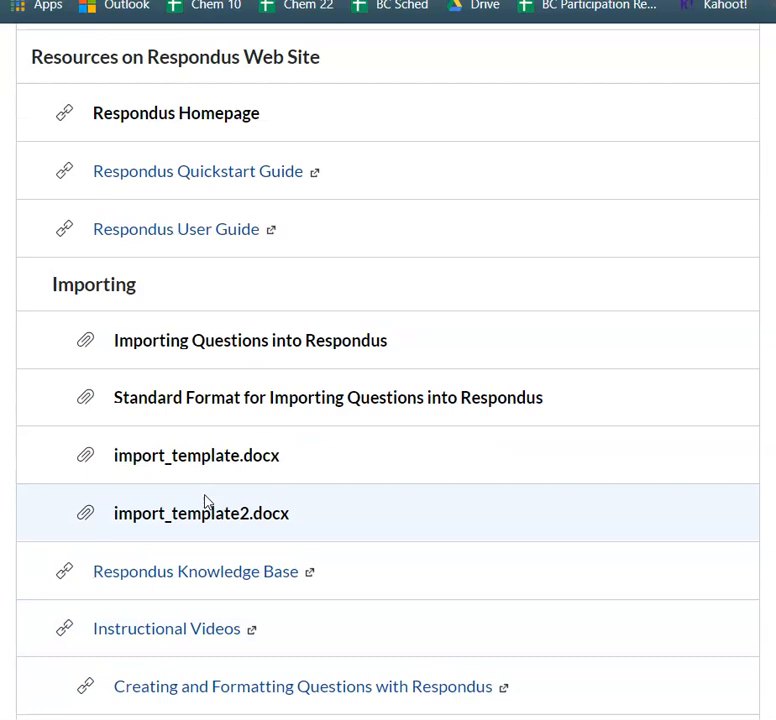
Open the Standard Format for Importing Questions into Respondus document and read through its formatting rules.
left_click(222, 408)
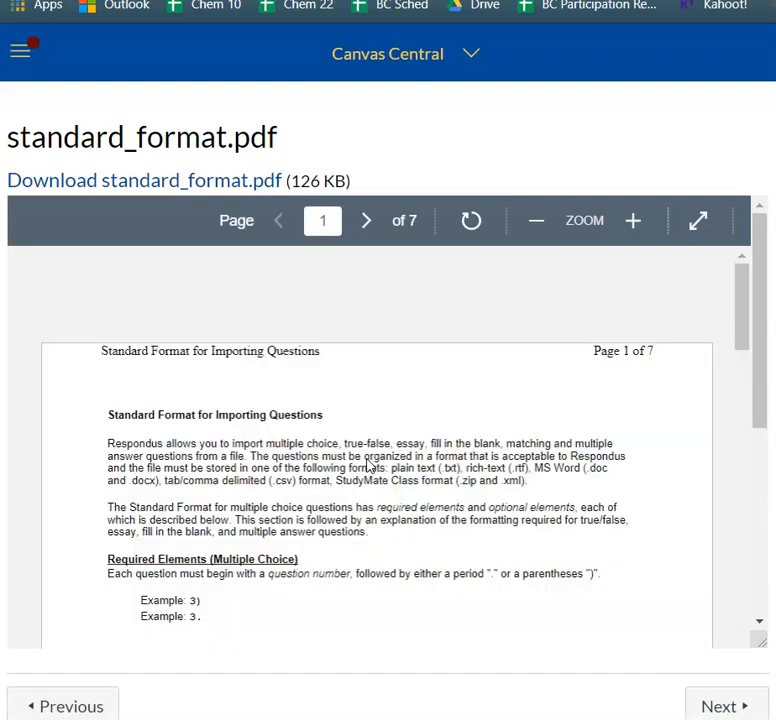
scroll(410, 495, "down", 5)
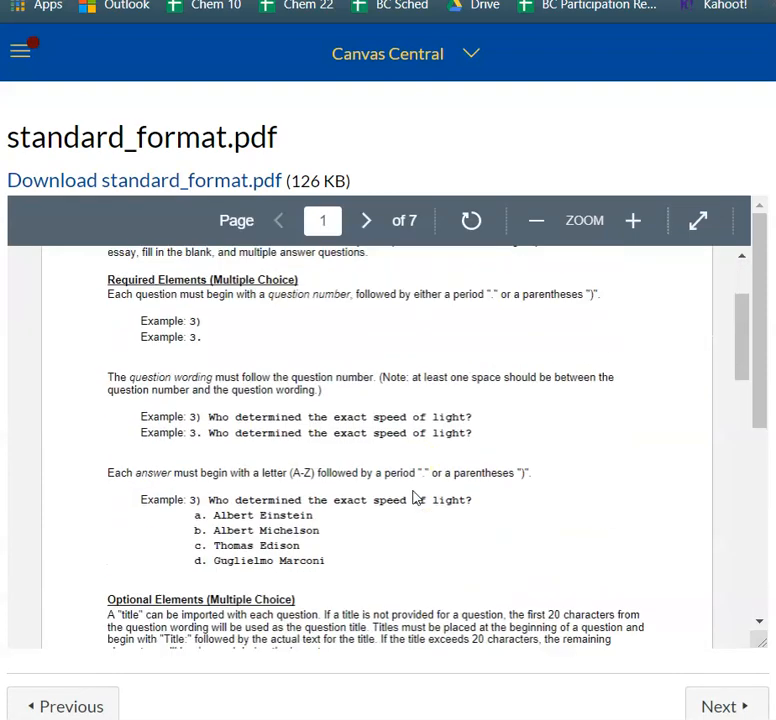
scroll(413, 497, "down", 5)
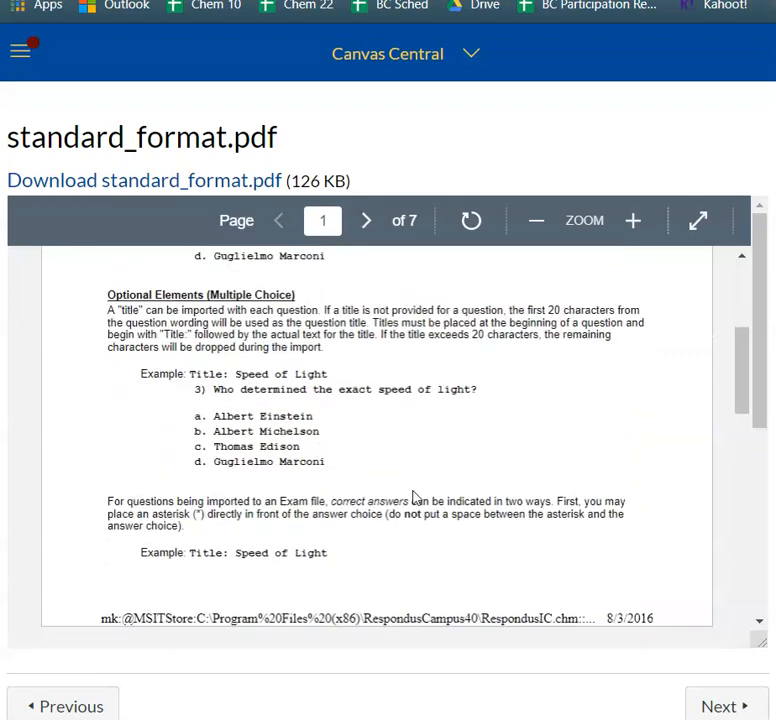
scroll(413, 497, "down", 9)
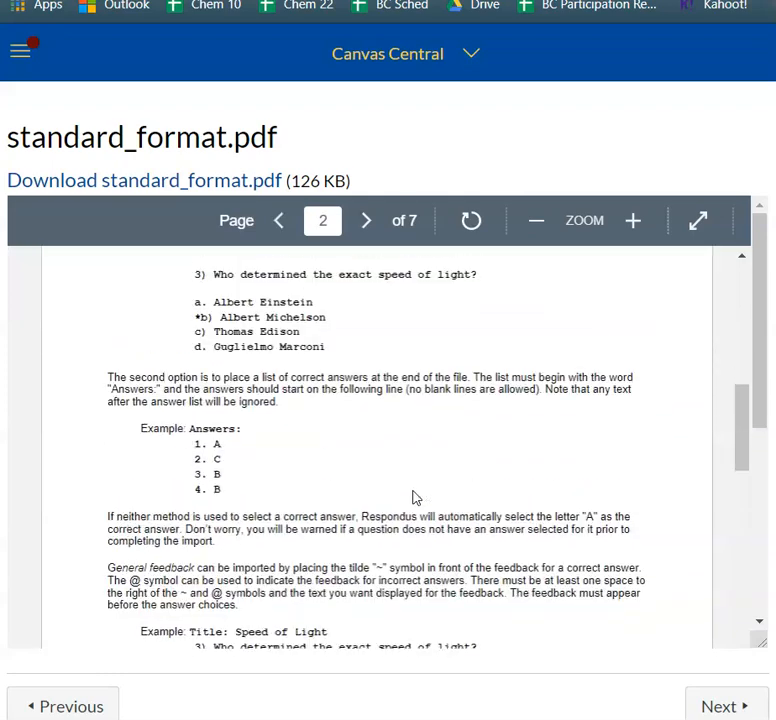
scroll(416, 497, "down", 7)
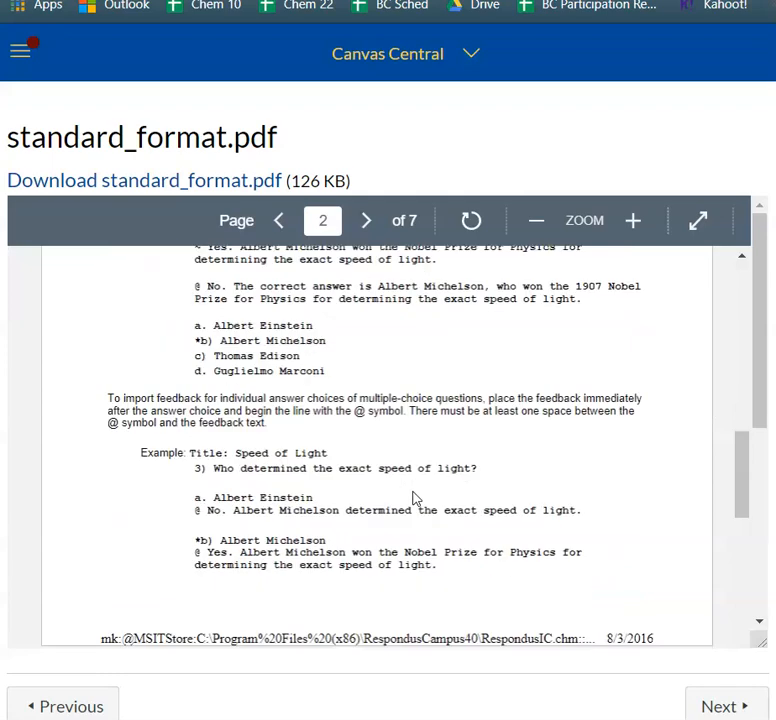
scroll(416, 497, "down", 10)
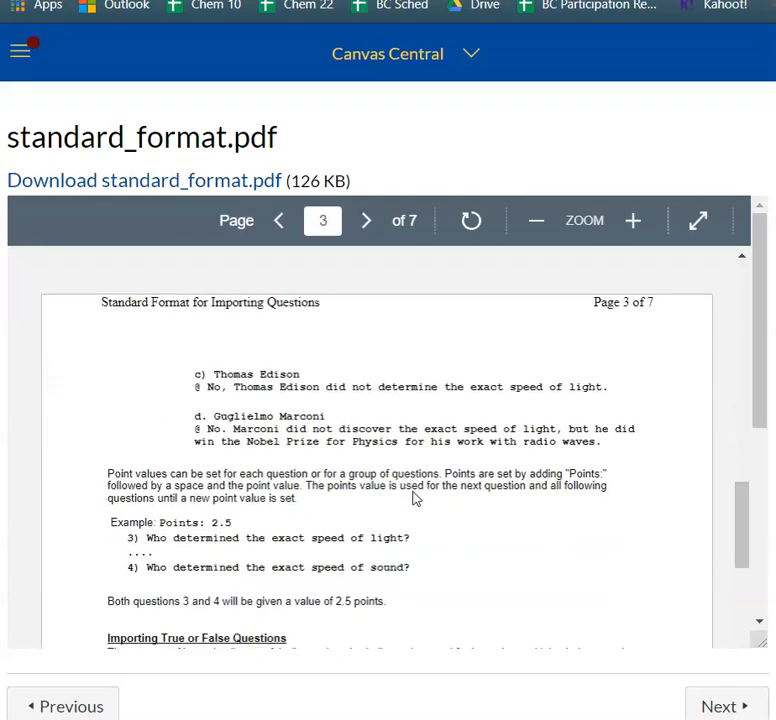
scroll(416, 497, "down", 11)
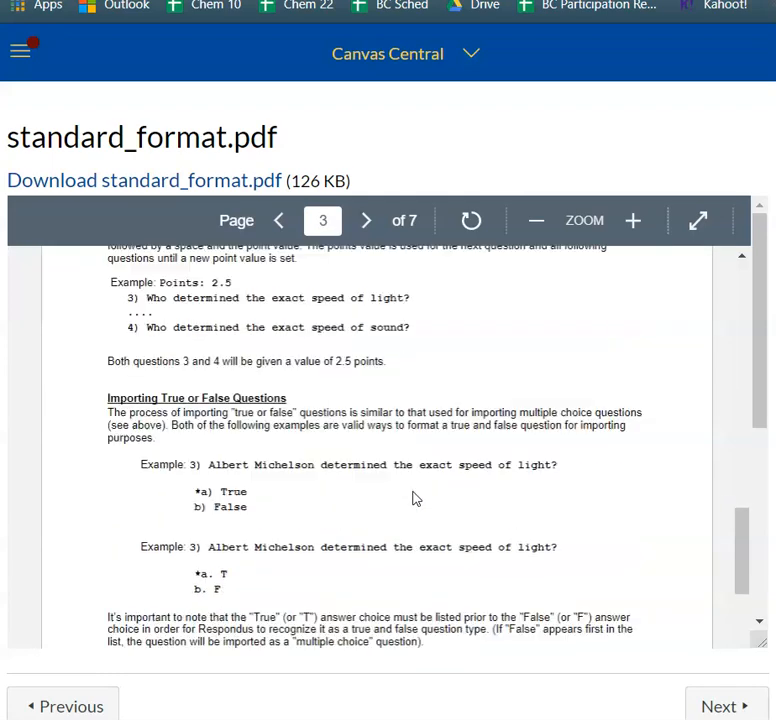
scroll(416, 497, "up", 3)
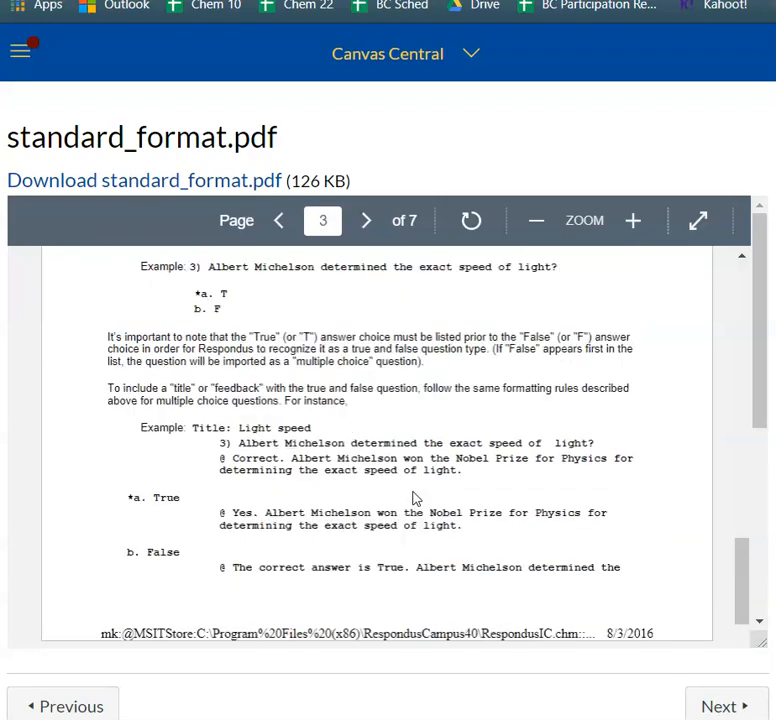
scroll(416, 497, "up", 2)
scroll(416, 497, "down", 10)
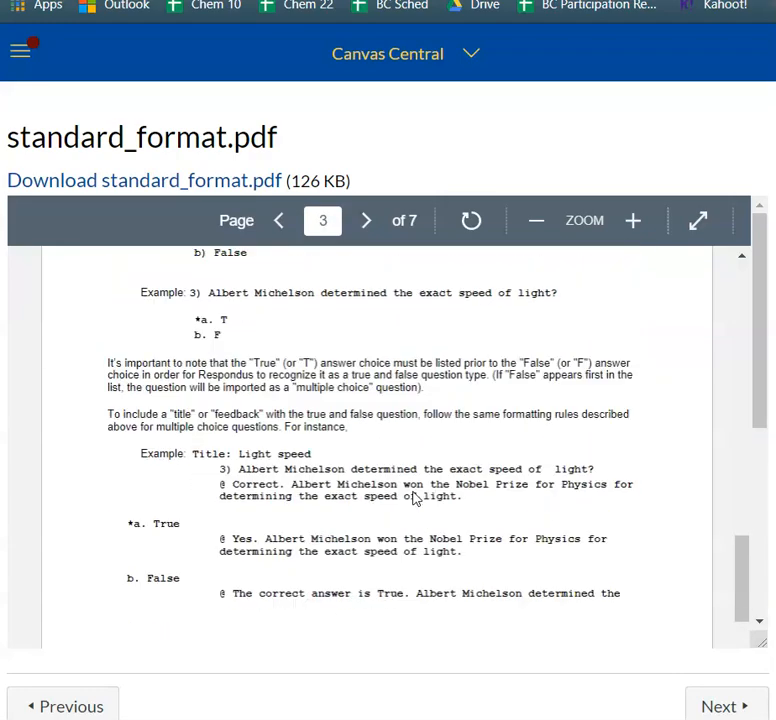
scroll(416, 497, "down", 2)
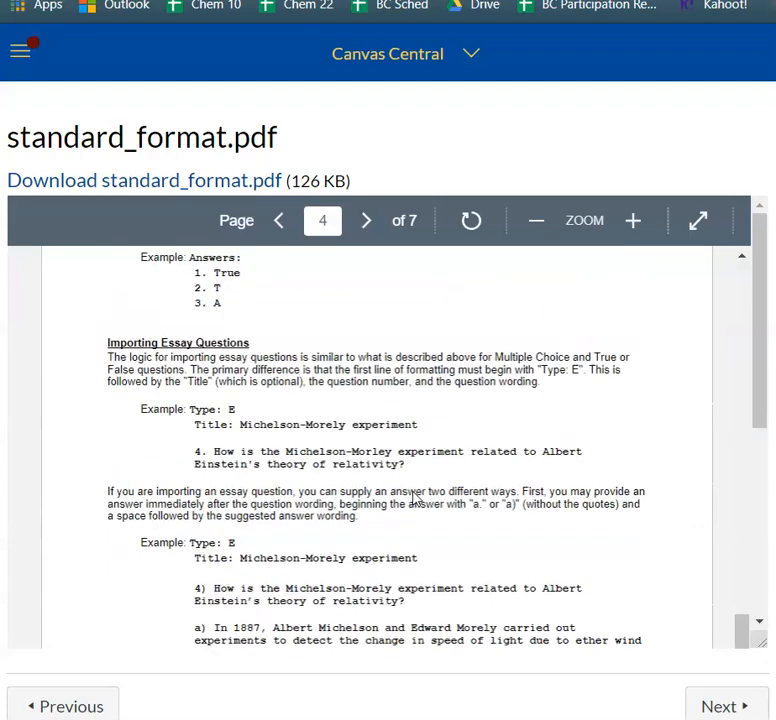
scroll(416, 497, "down", 10)
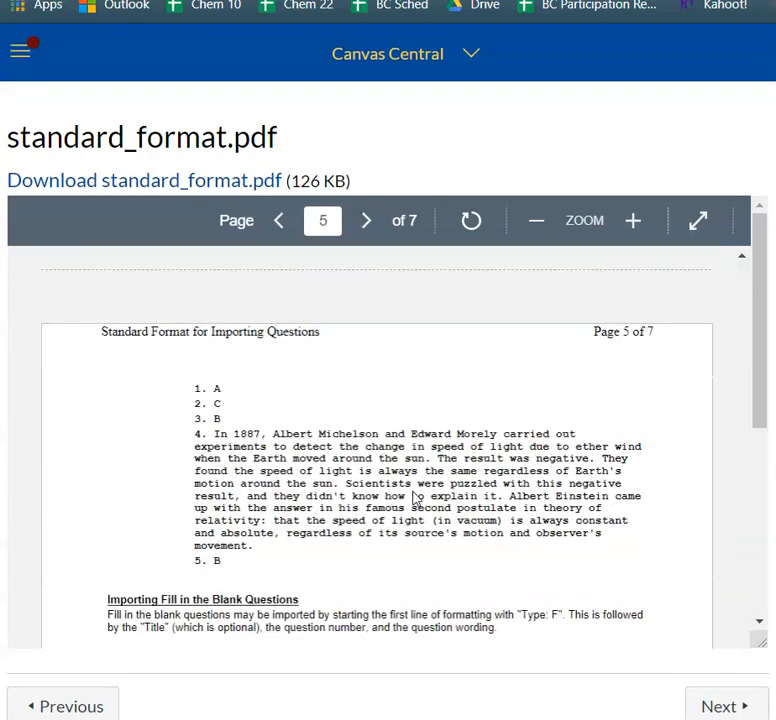
scroll(416, 497, "down", 2)
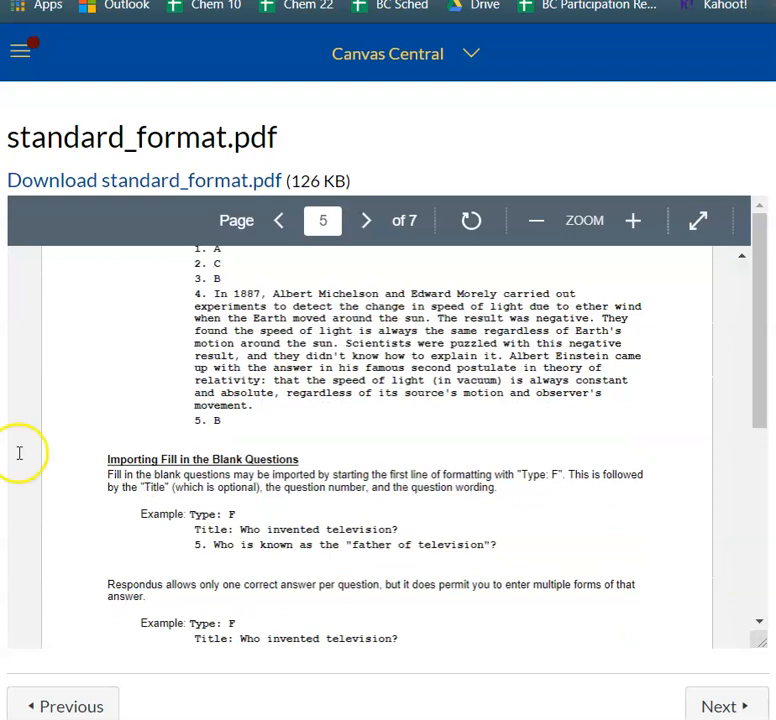
scroll(367, 510, "down", 2)
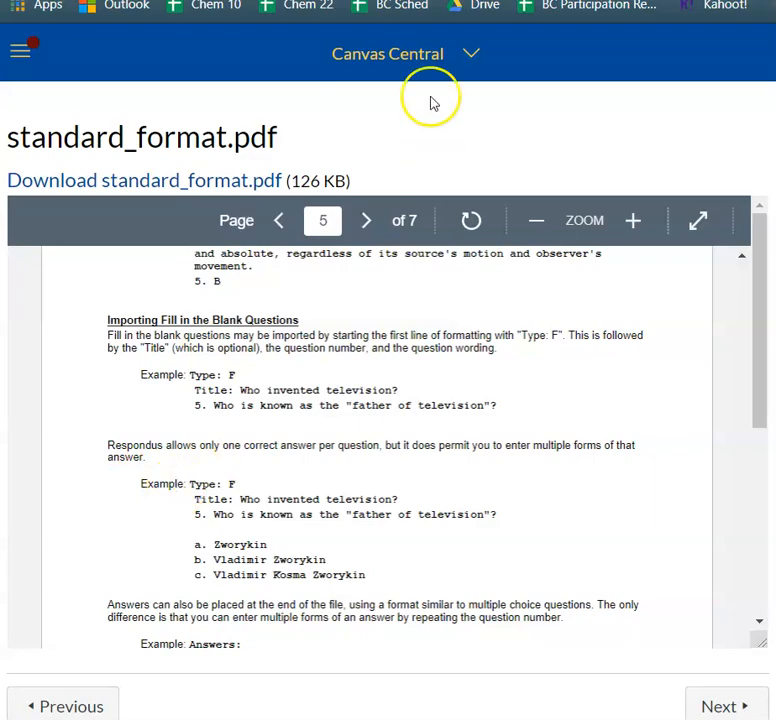
Switch to the Chem 22 Quiz 3 Ch 4 Respondus document beside Respondus and review its questions and answers.
left_click(660, 2)
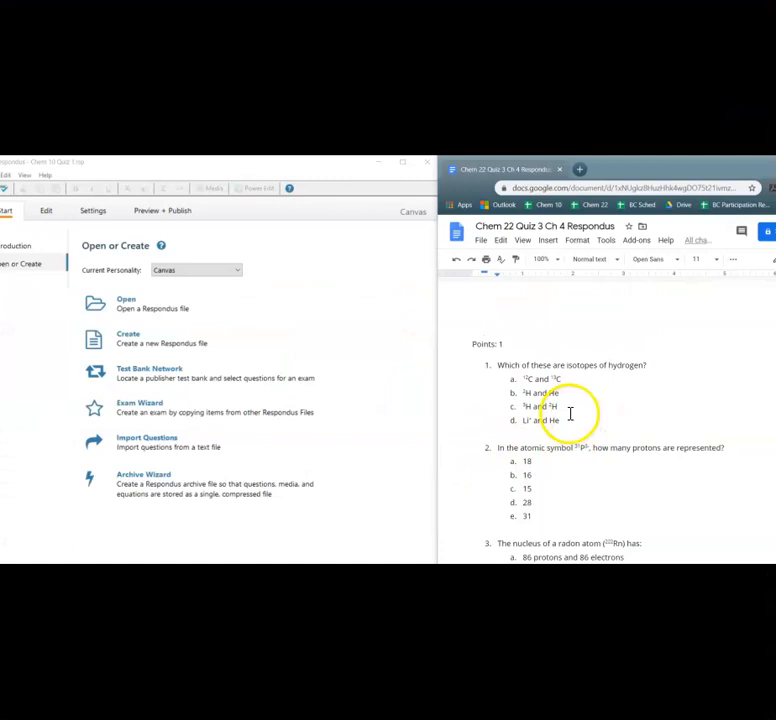
scroll(570, 414, "down", 3)
scroll(570, 416, "down", 8)
scroll(569, 424, "down", 4)
scroll(569, 424, "down", 5)
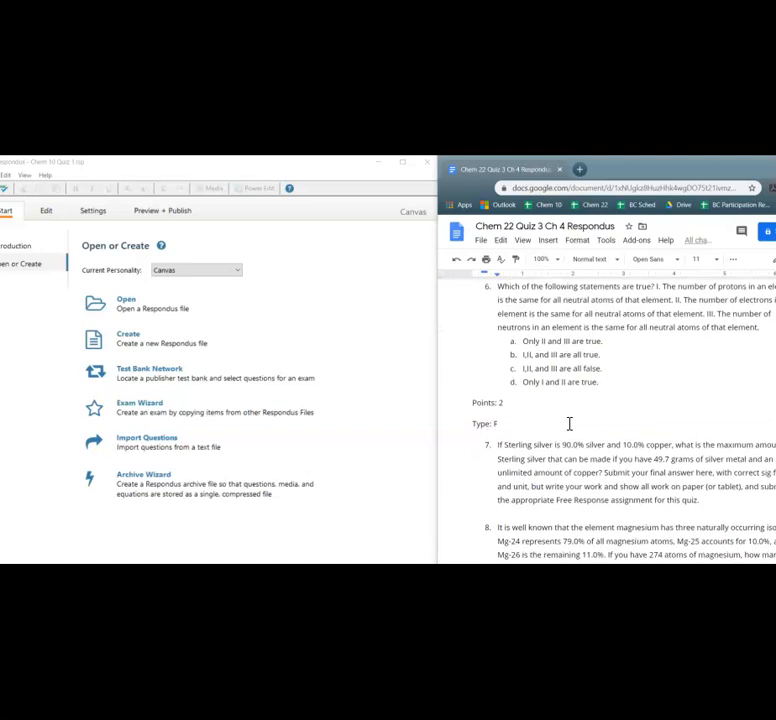
scroll(569, 426, "up", 10)
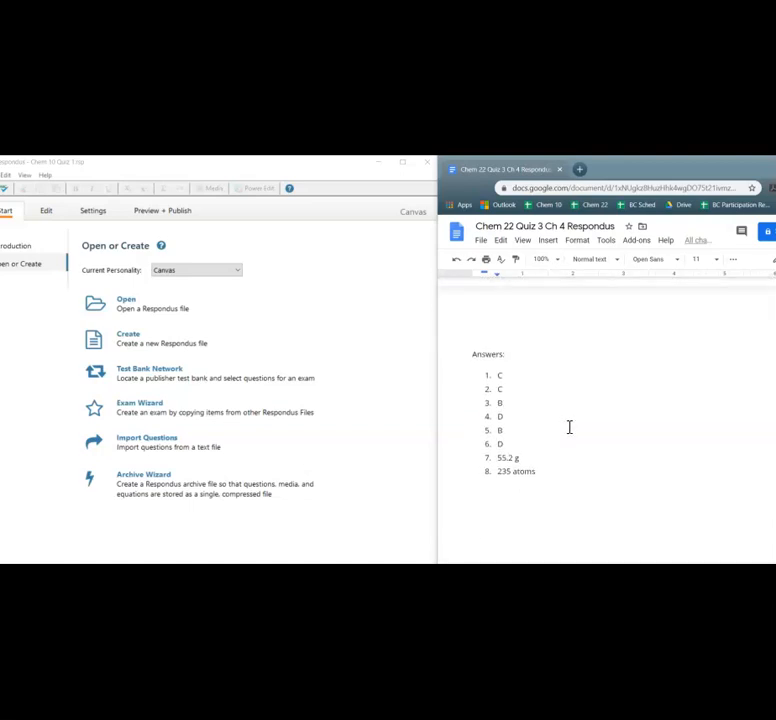
scroll(563, 426, "up", 5)
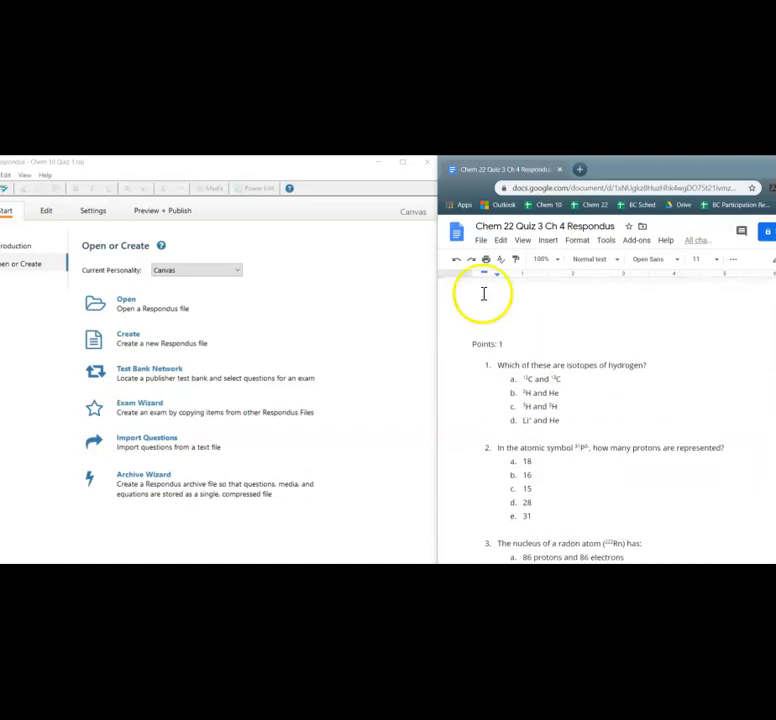
Download the quiz document as a Microsoft Word (.docx) file.
left_click(481, 241)
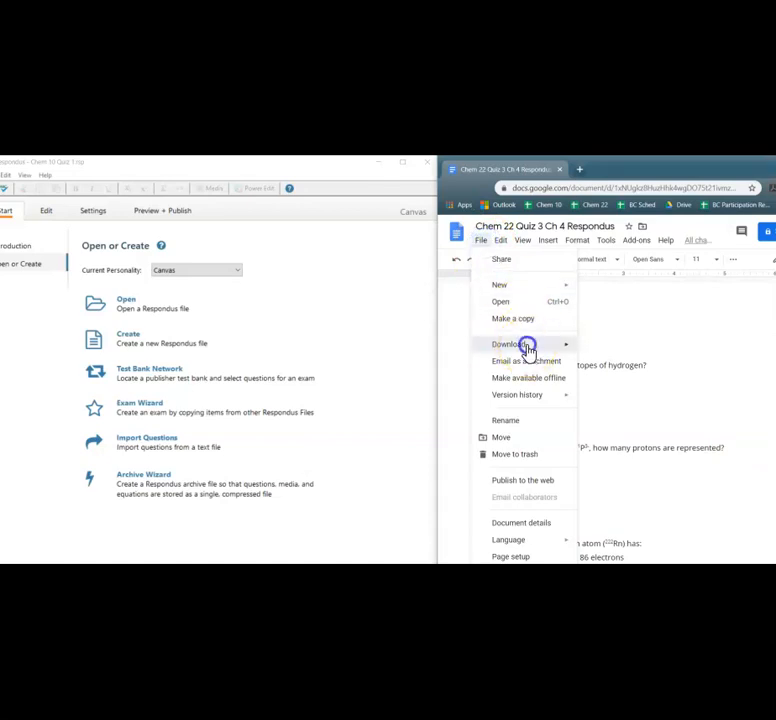
mouse_move(528, 345)
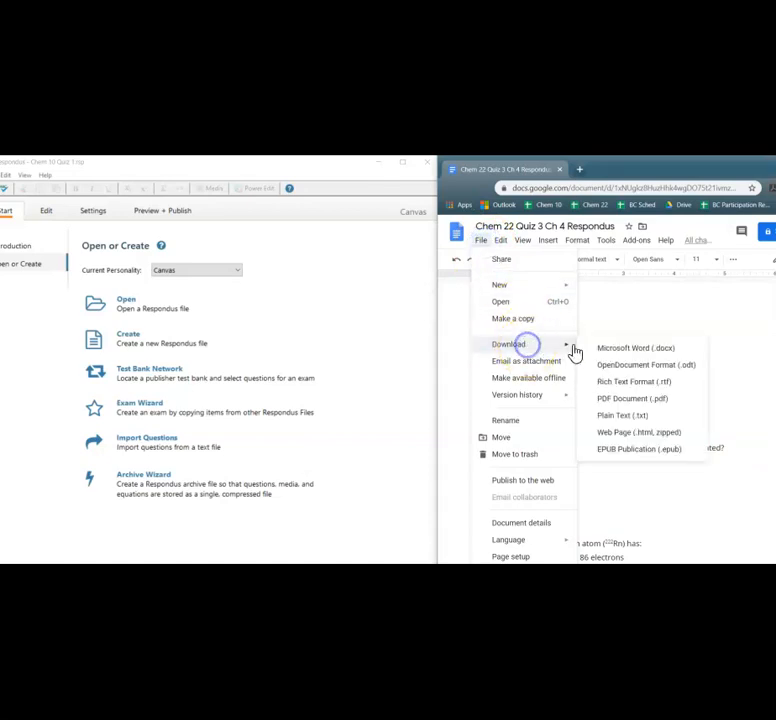
left_click(621, 349)
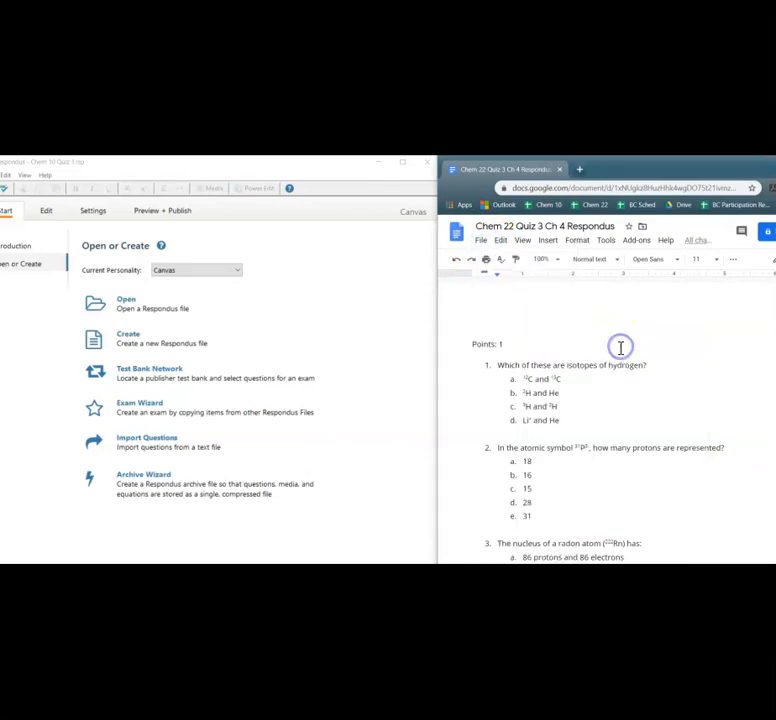
Download the quiz document as a Rich Text Format (.rtf) file.
left_click(480, 244)
mouse_move(520, 346)
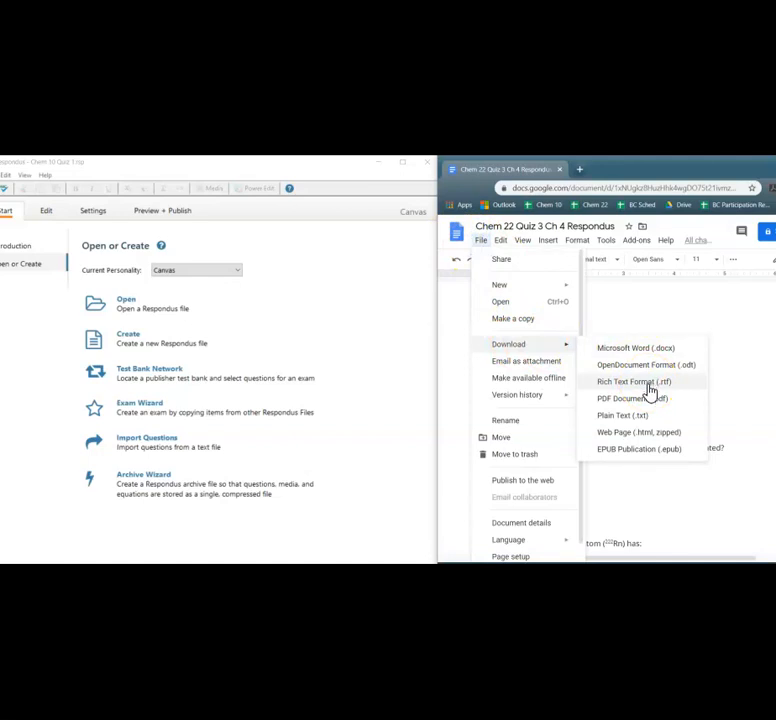
left_click(643, 383)
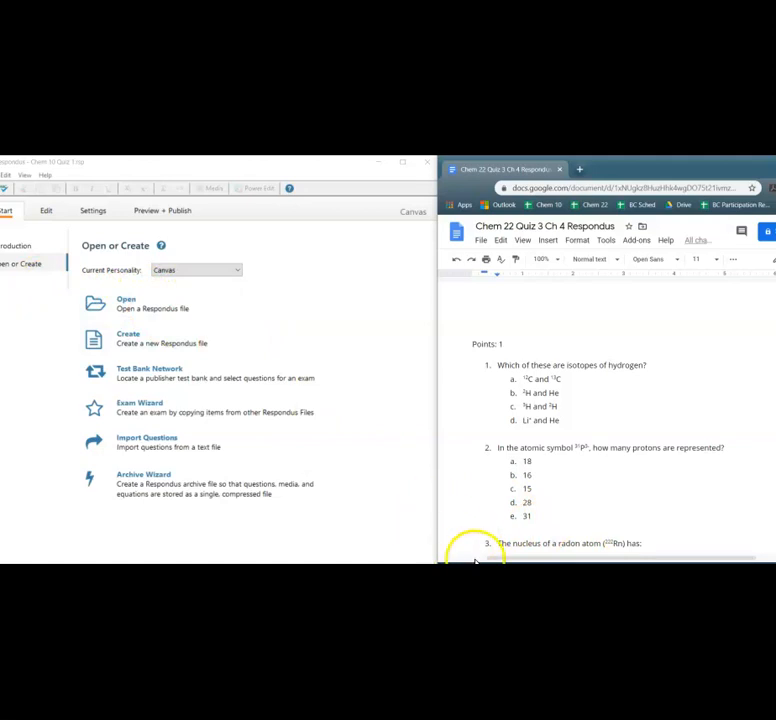
Reposition the Respondus window next to the document and open the Open Respondus File dialog.
left_click(392, 520)
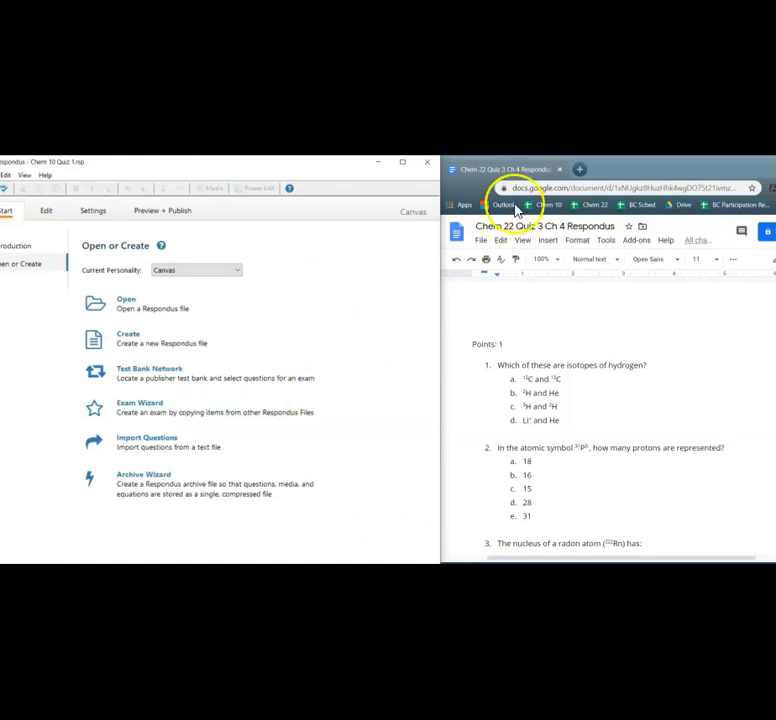
left_click_drag(309, 169, 329, 172)
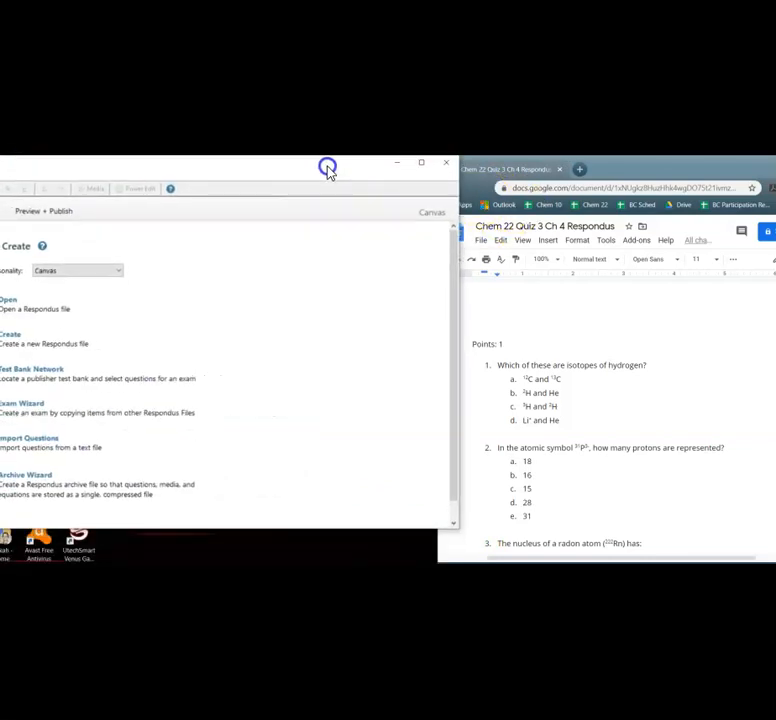
left_click(125, 560)
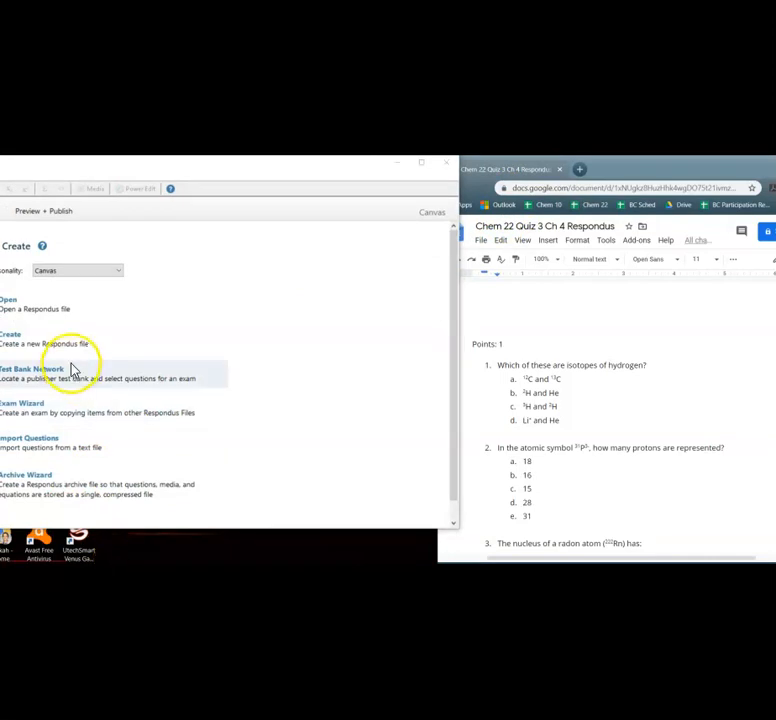
left_click(194, 178)
left_click_drag(229, 180, 395, 177)
left_click(180, 313)
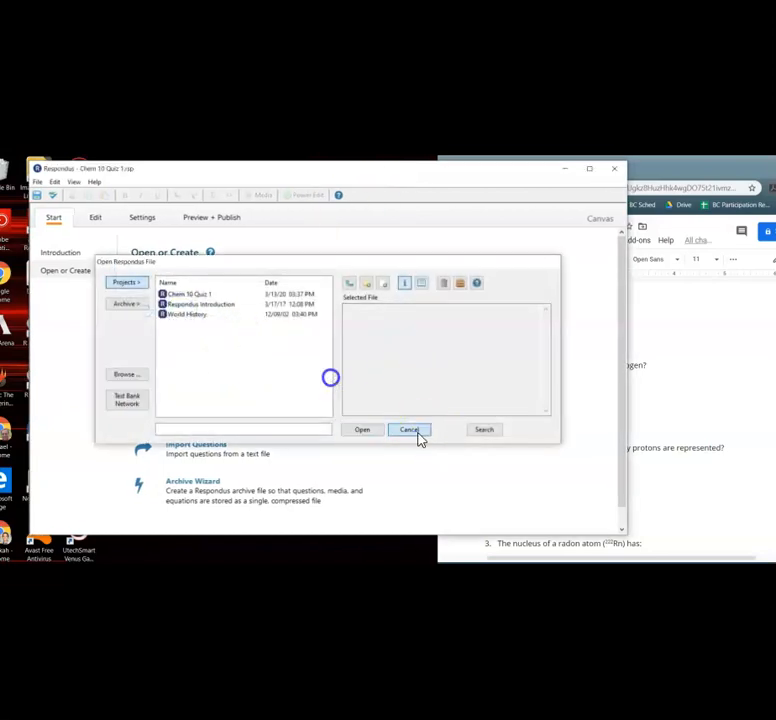
Start importing questions from the Rich Text file Chem 22 Quiz 3 Ch 4 Respondus.rtf in Downloads.
left_click(418, 436)
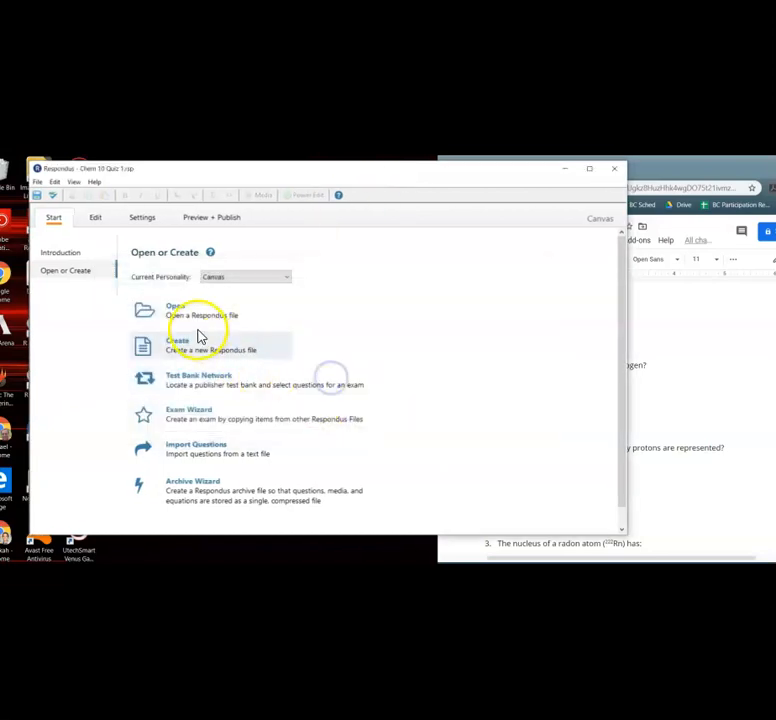
left_click(196, 450)
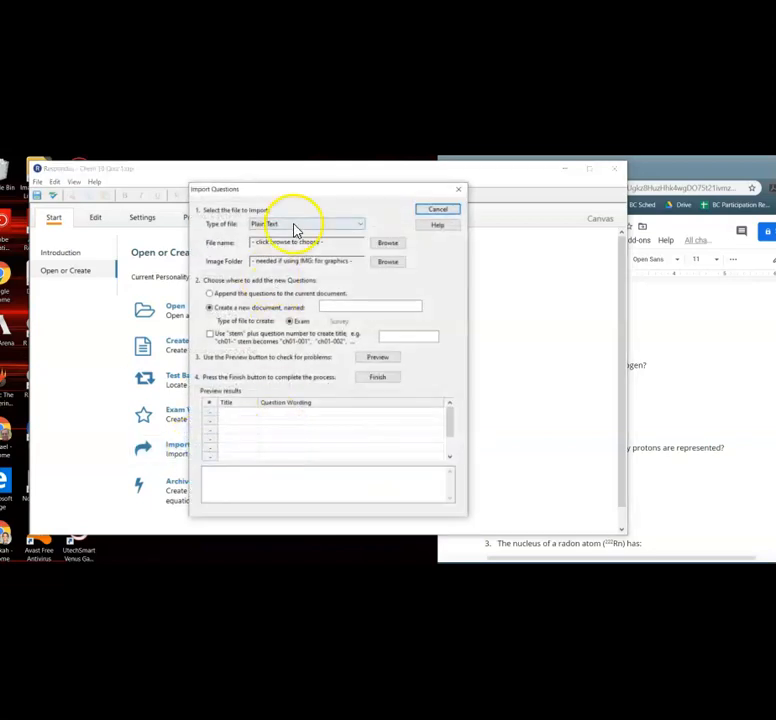
left_click(329, 226)
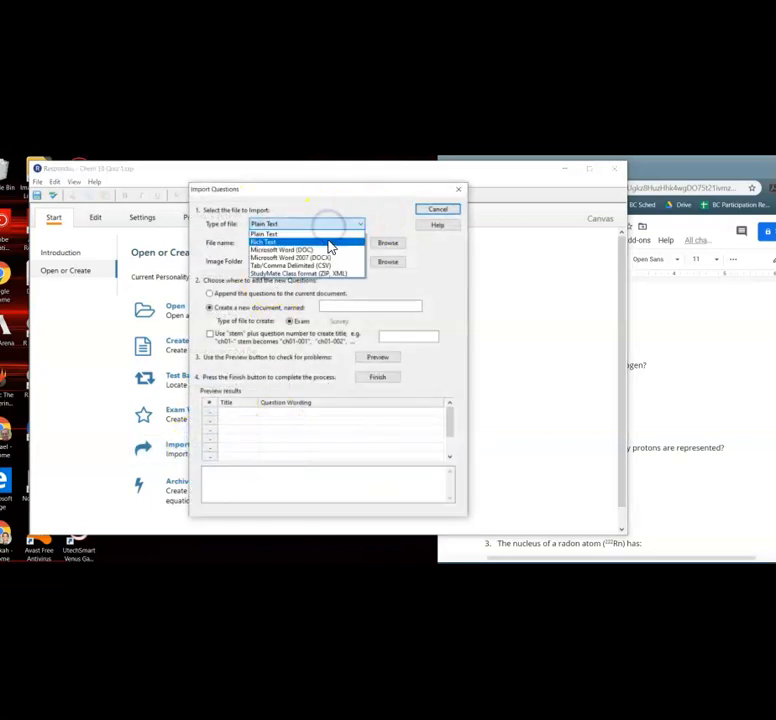
left_click(329, 242)
left_click(378, 245)
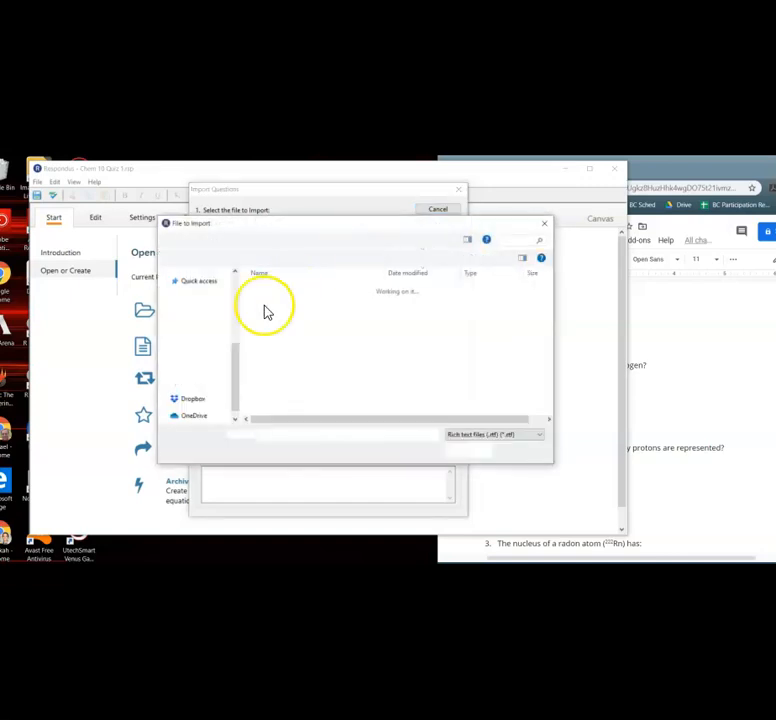
left_click(290, 304)
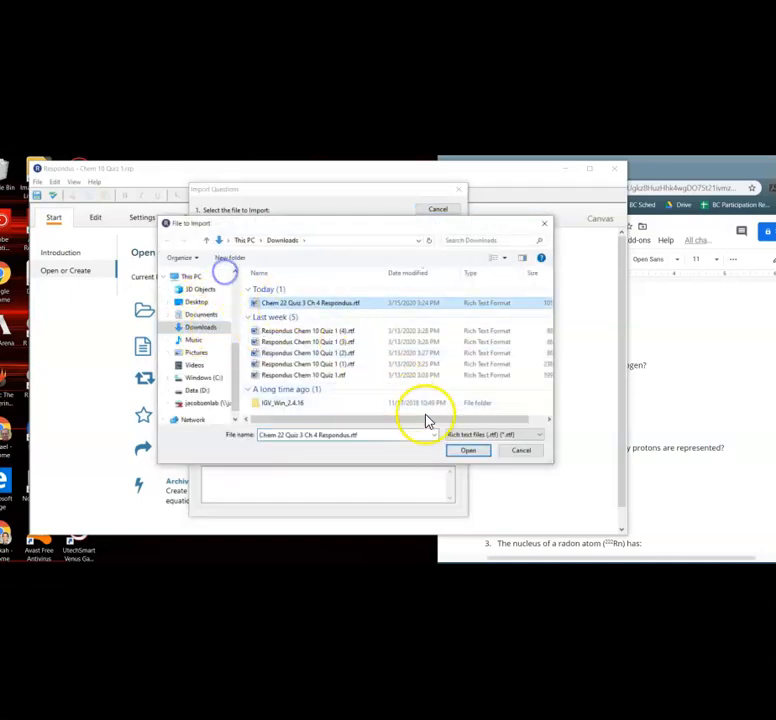
left_click(460, 452)
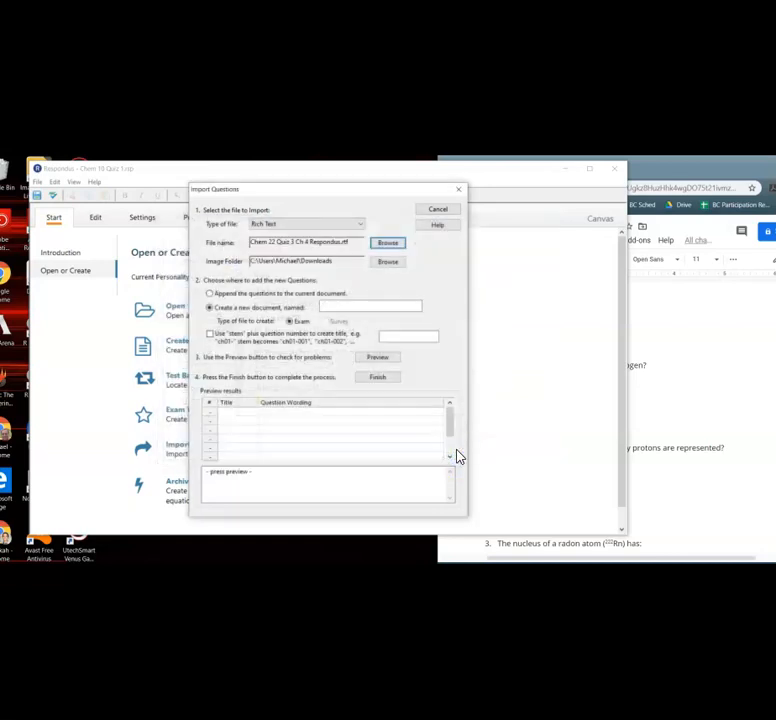
Create a new exam named Chem 22 Quiz 3 Ch 4 from the imported questions, previewing them before finishing.
left_click(358, 306)
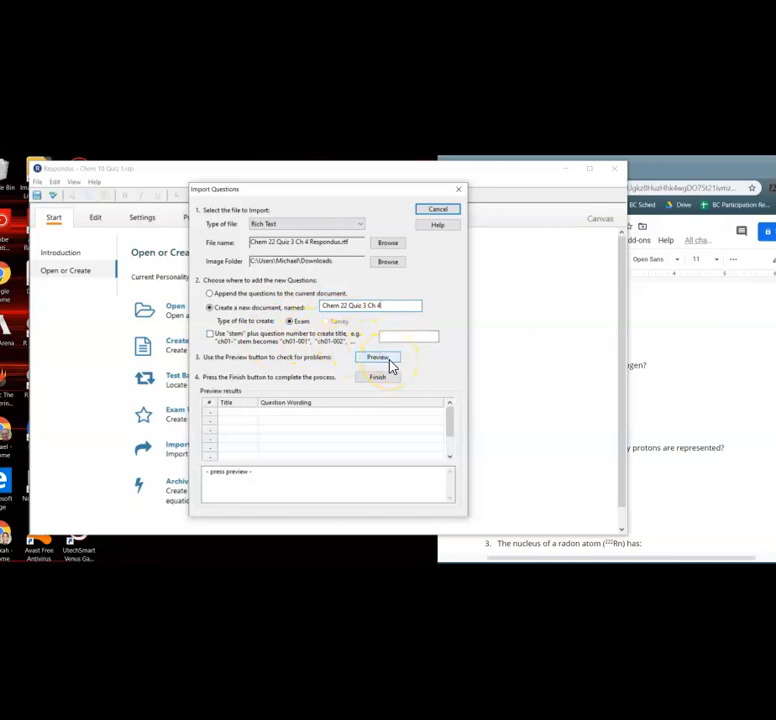
left_click(386, 390)
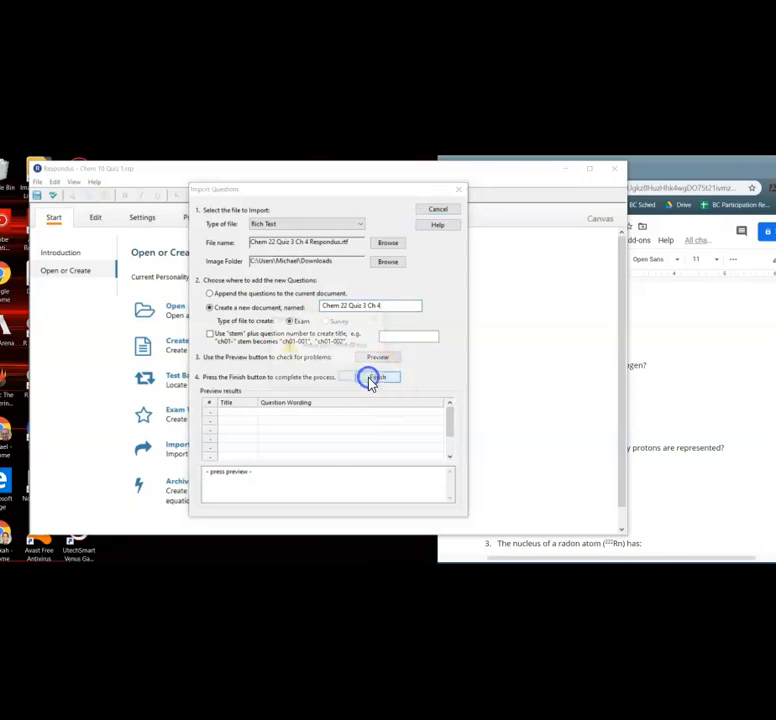
left_click(372, 380)
left_click(388, 360)
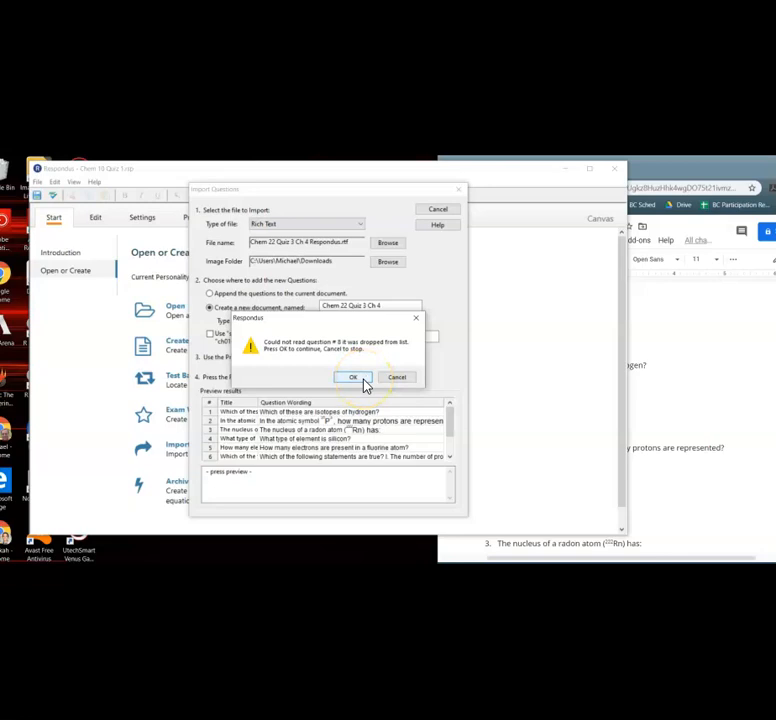
left_click(354, 377)
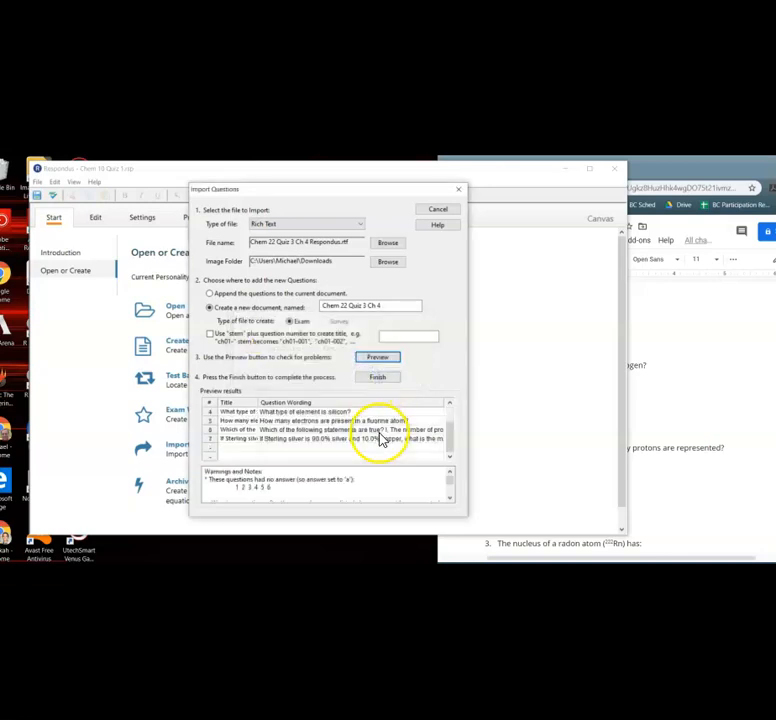
scroll(386, 438, "up", 1)
scroll(395, 425, "down", 1)
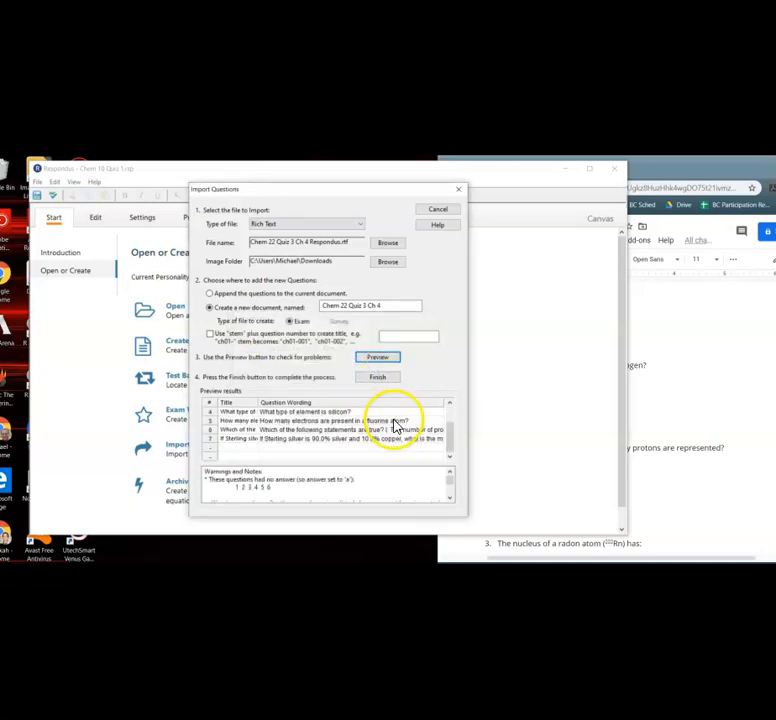
left_click(383, 377)
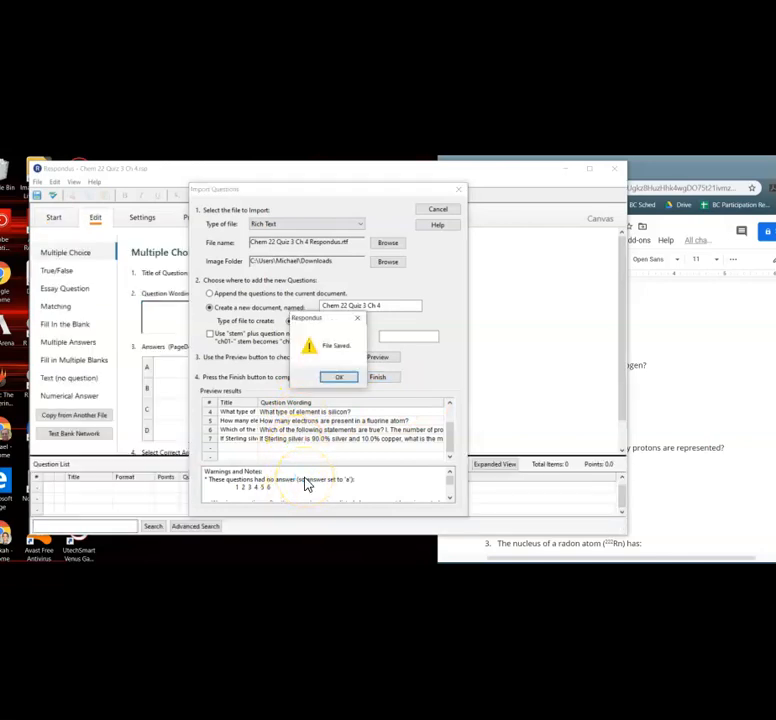
left_click(346, 377)
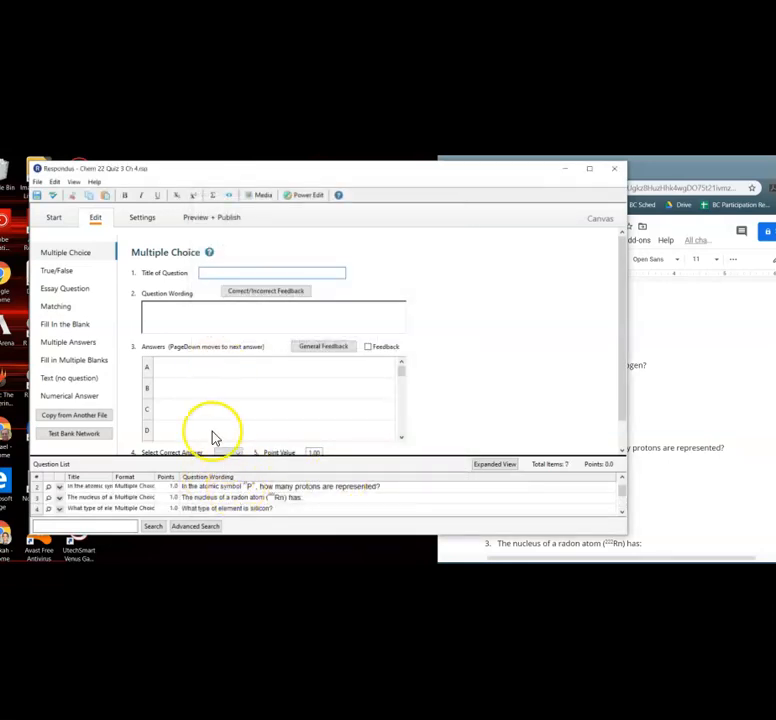
Edit the atomic symbol question, setting its correct answer to C, and save the changes.
right_click(56, 491)
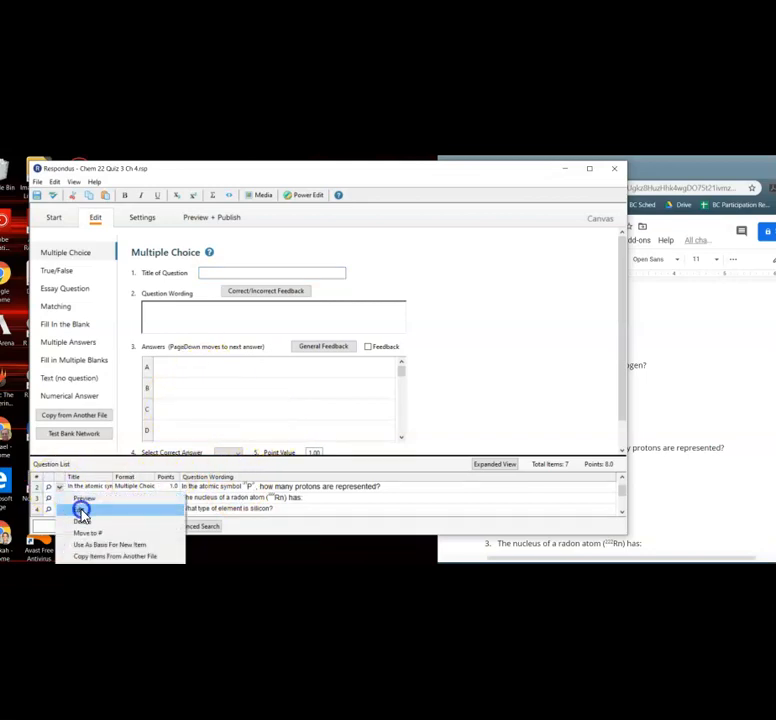
left_click(80, 511)
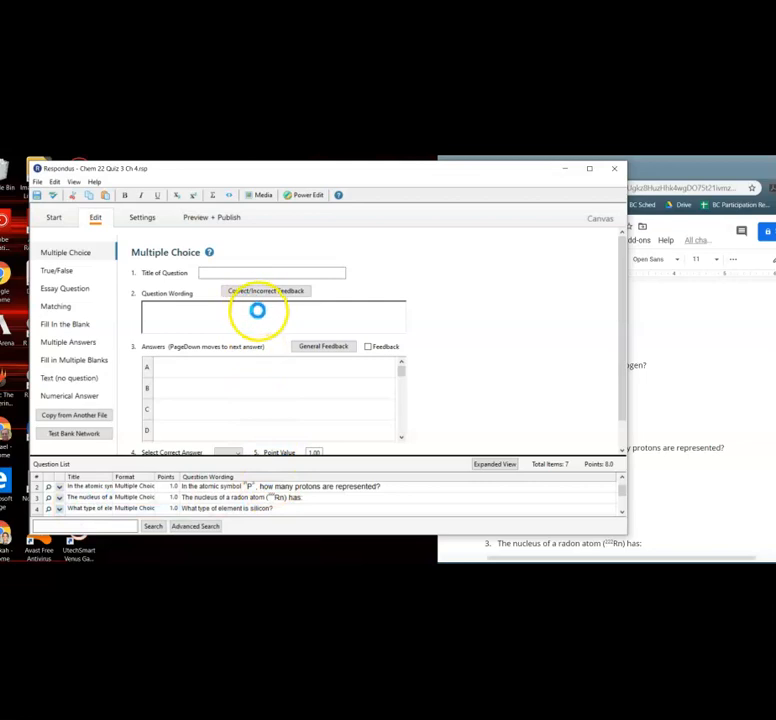
scroll(205, 367, "down", 1)
scroll(205, 367, "up", 1)
left_click(156, 405)
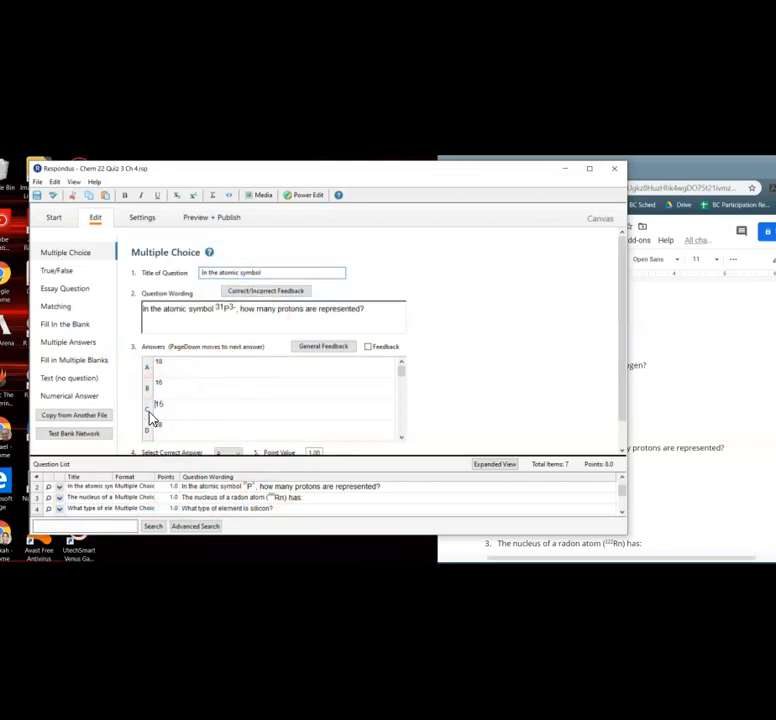
scroll(497, 414, "down", 1)
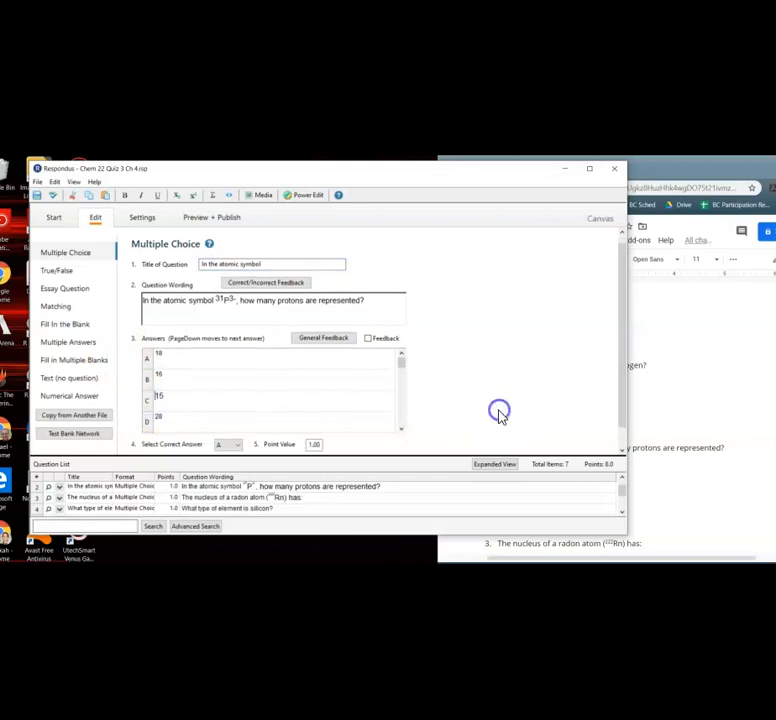
left_click(222, 437)
left_click(234, 252)
left_click(231, 438)
left_click(236, 246)
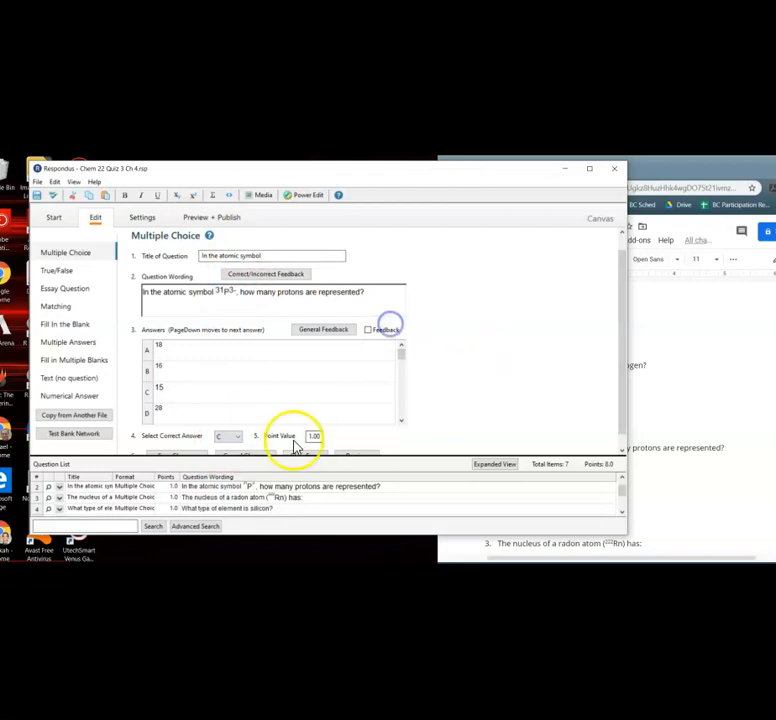
scroll(458, 332, "down", 1)
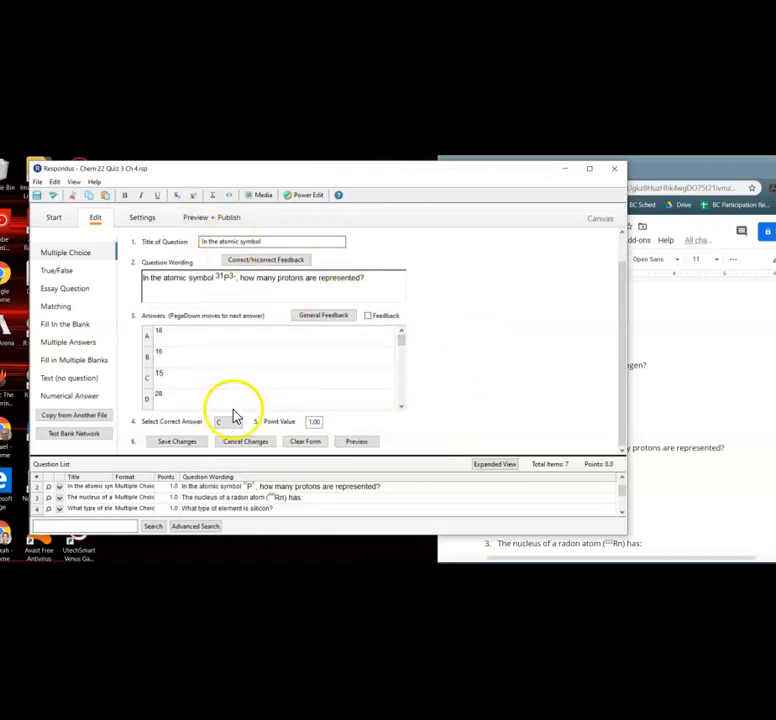
left_click(185, 441)
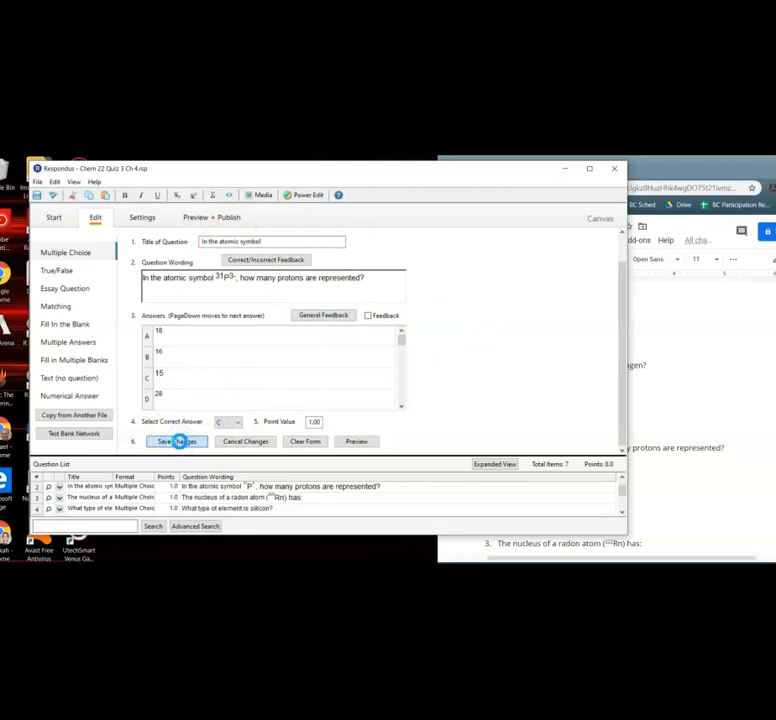
left_click(191, 432)
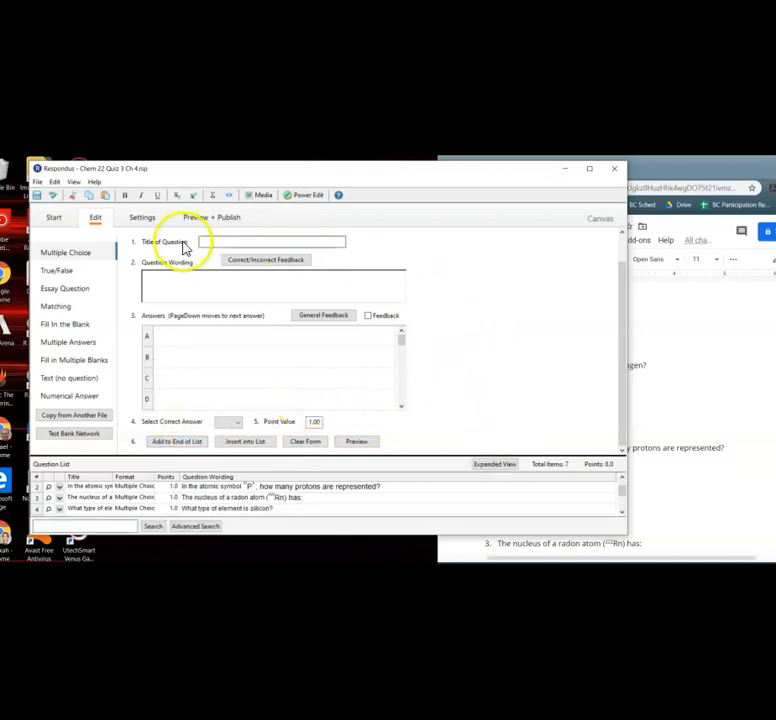
Start the Publish Wizard for a single course on the My Canvas Courses SMC [PSS] server.
left_click(145, 220)
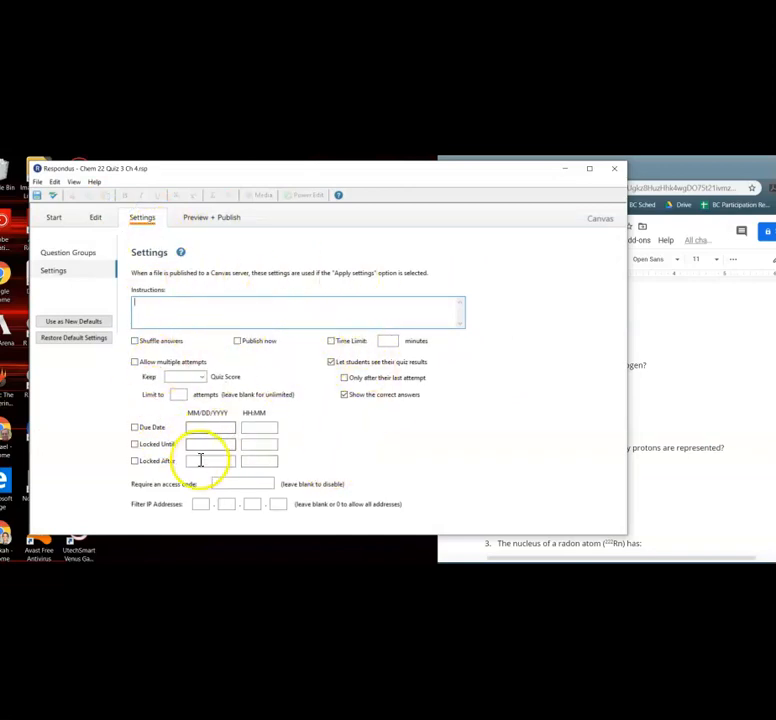
left_click(210, 216)
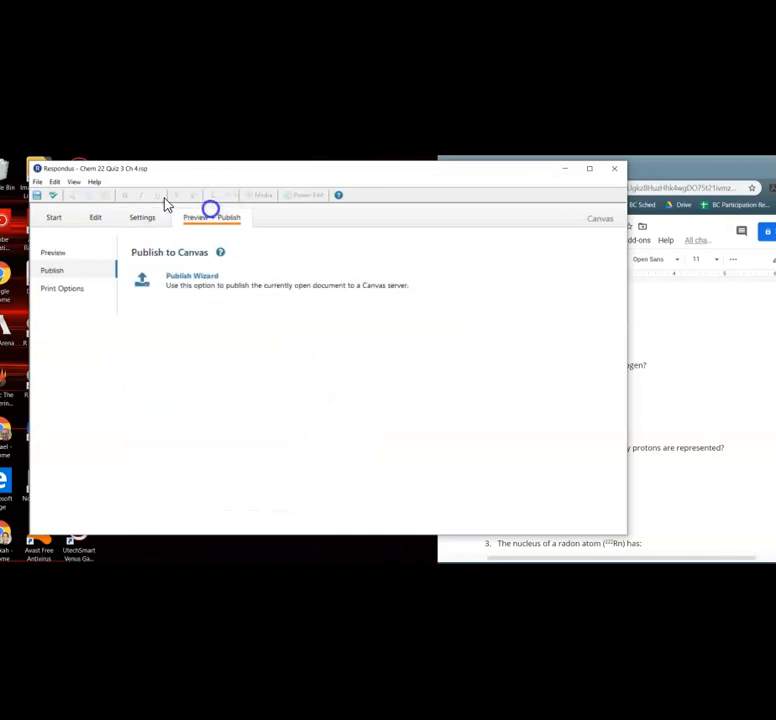
left_click(201, 276)
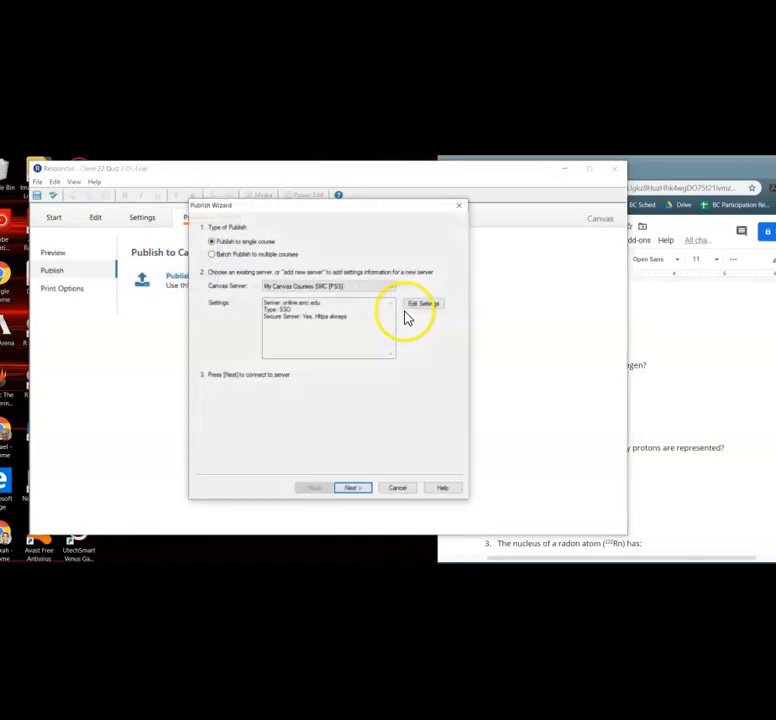
left_click(352, 287)
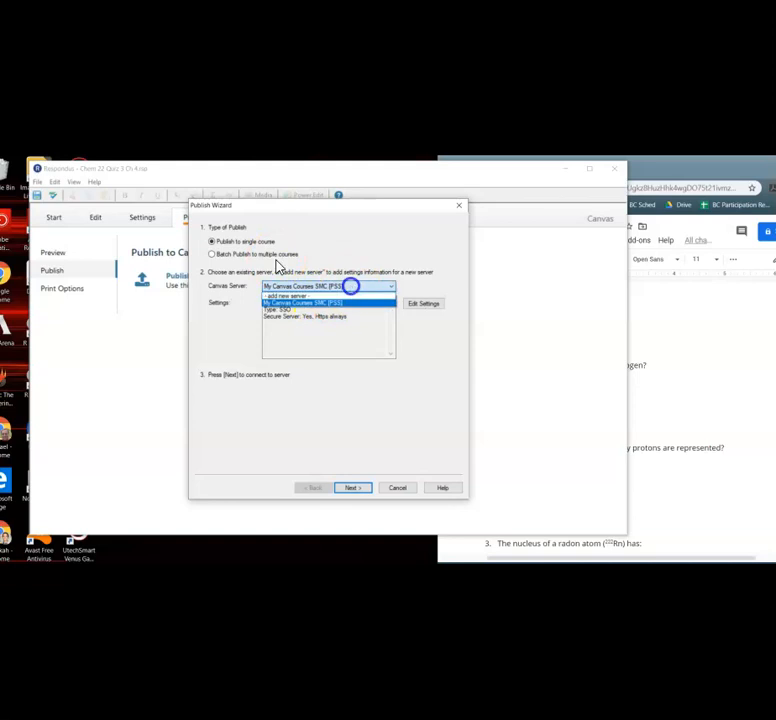
left_click(343, 304)
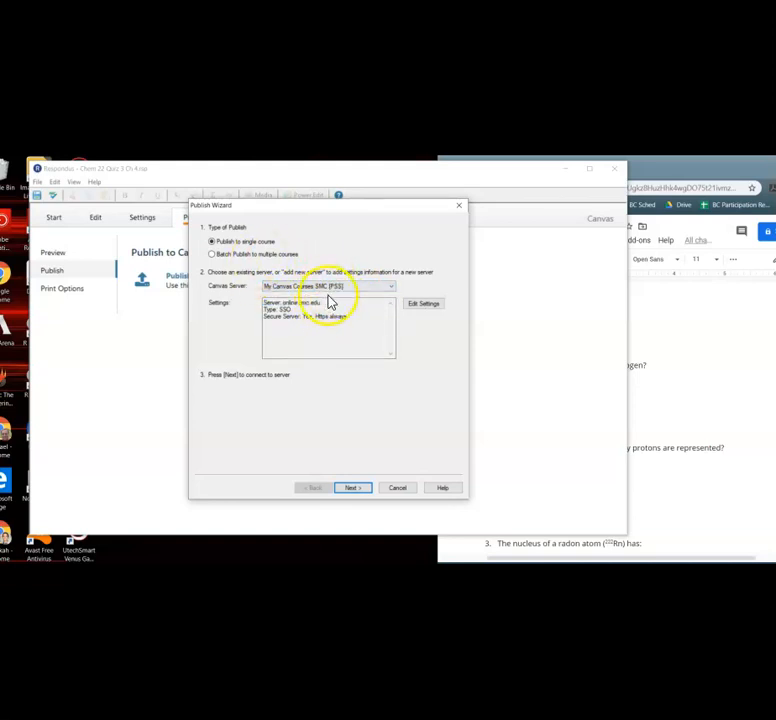
left_click(352, 488)
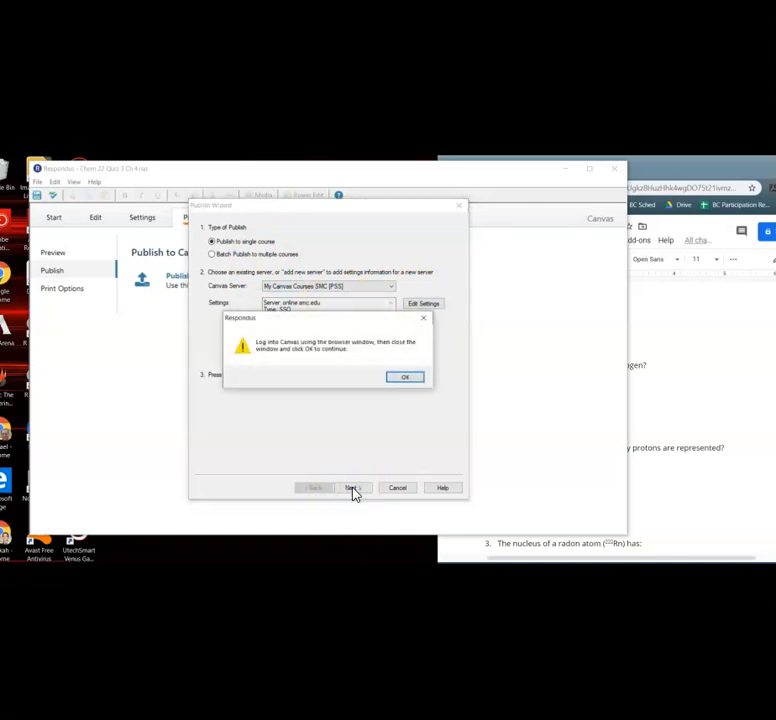
Log in to Canvas in the authorization window with the account username and password.
left_click(401, 380)
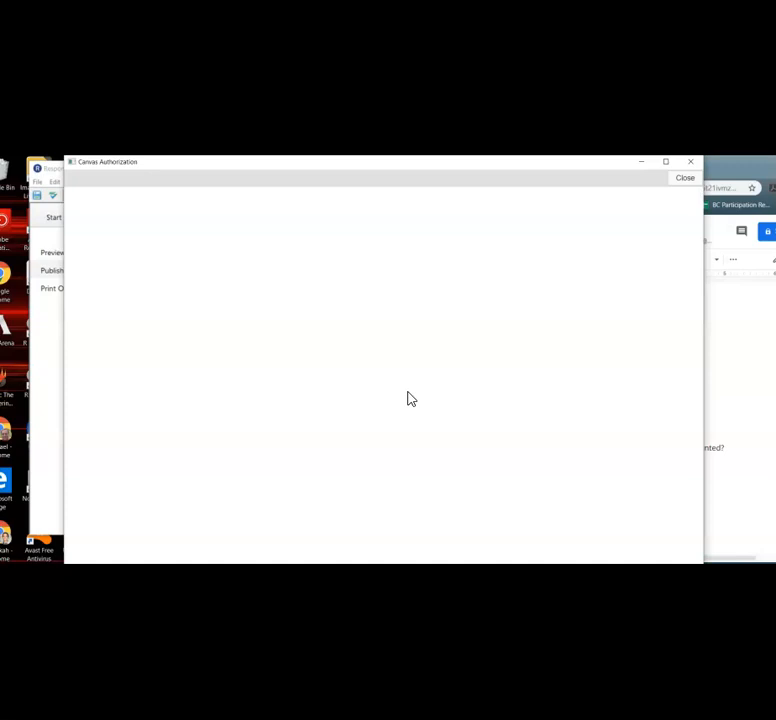
left_click(287, 360)
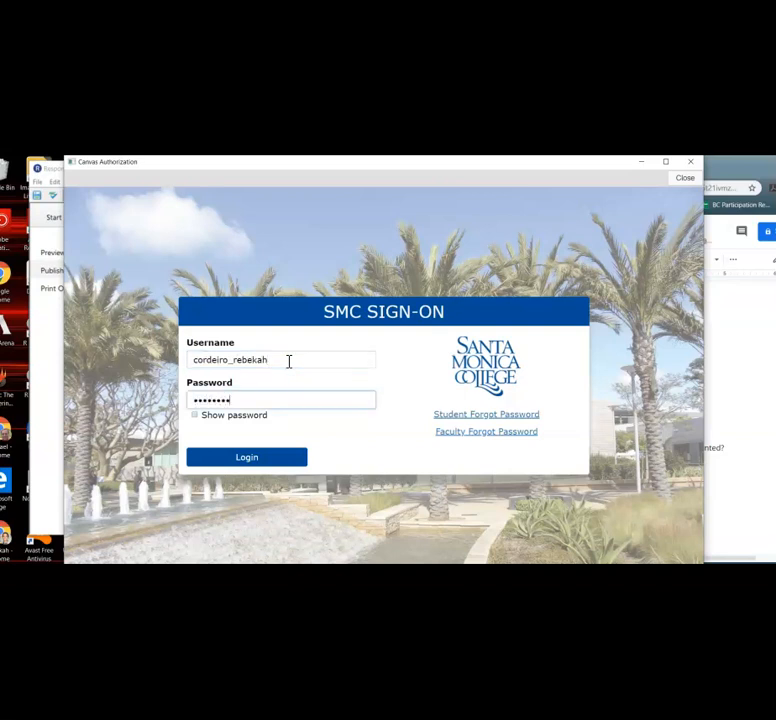
key("Return")
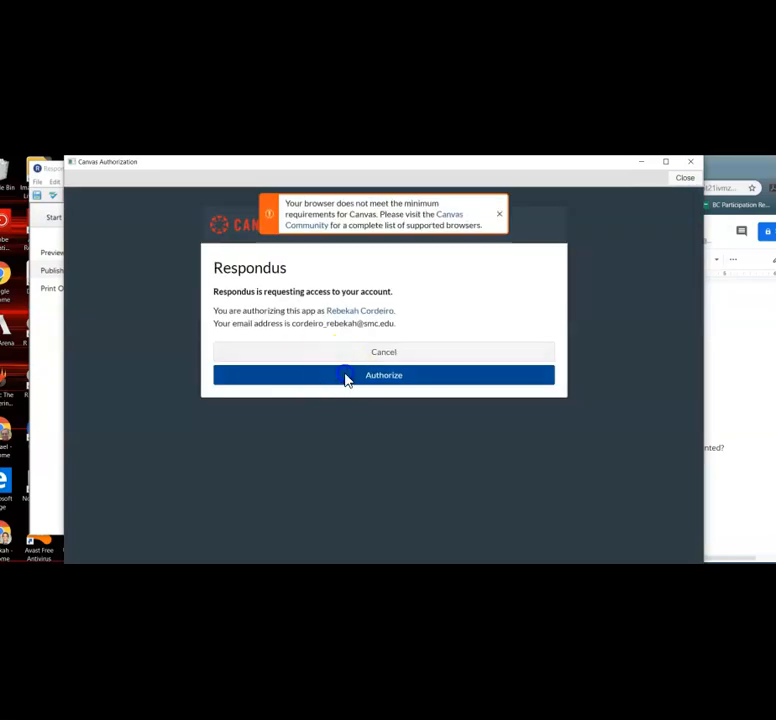
left_click(346, 375)
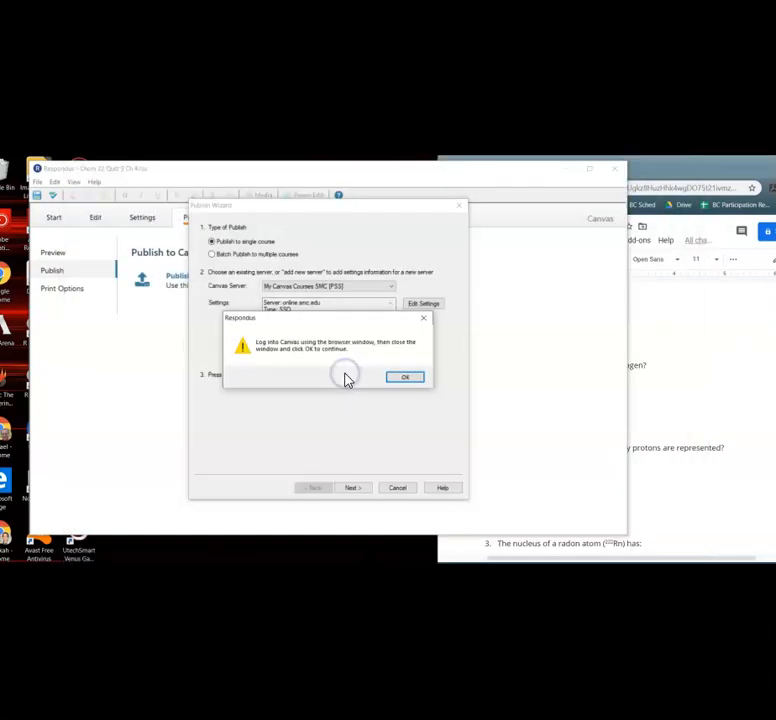
left_click(395, 379)
Publish the exam as a new graded quiz named Chem 22 Quiz 3 Ch 4 into the 2020 Spr - CHEM 10 course.
left_click(357, 486)
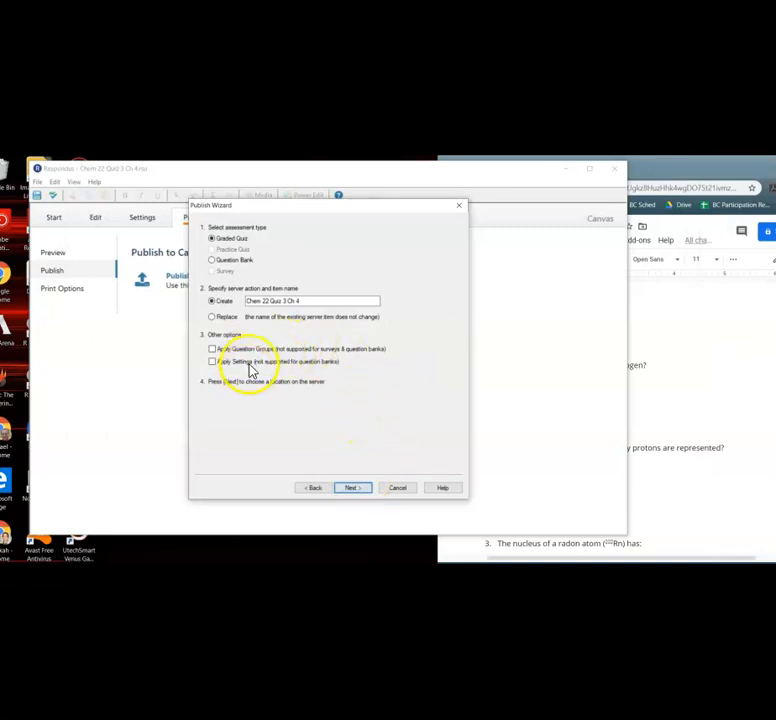
left_click(351, 487)
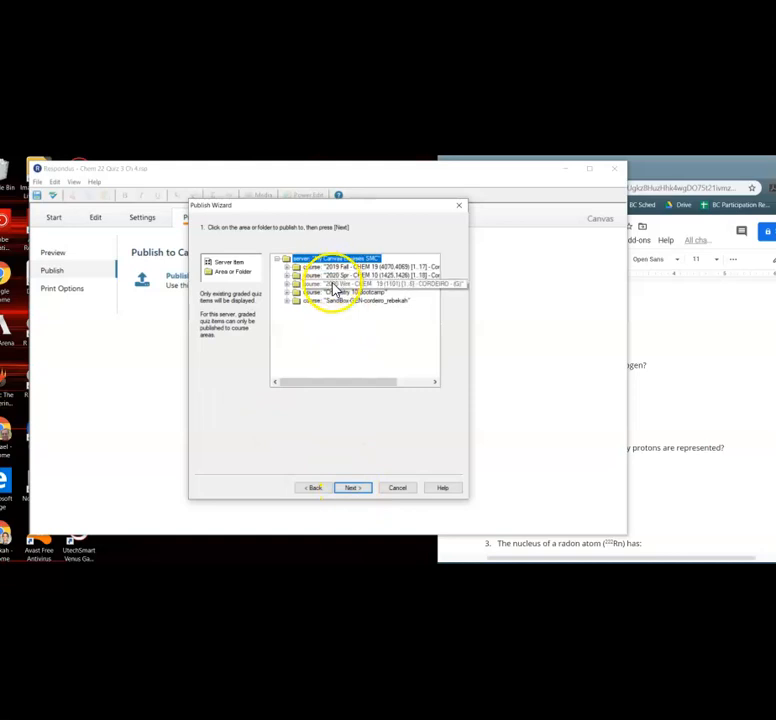
left_click(334, 277)
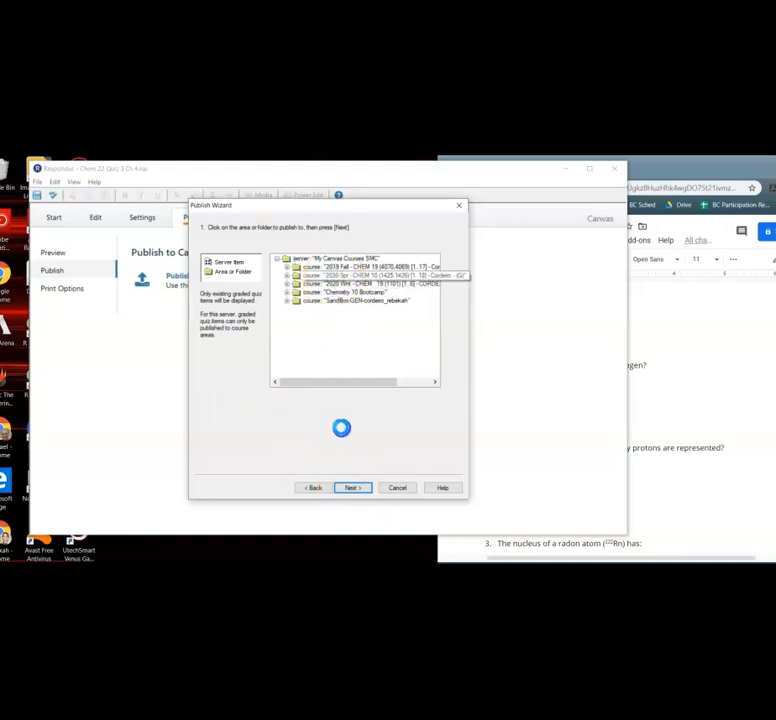
left_click(350, 487)
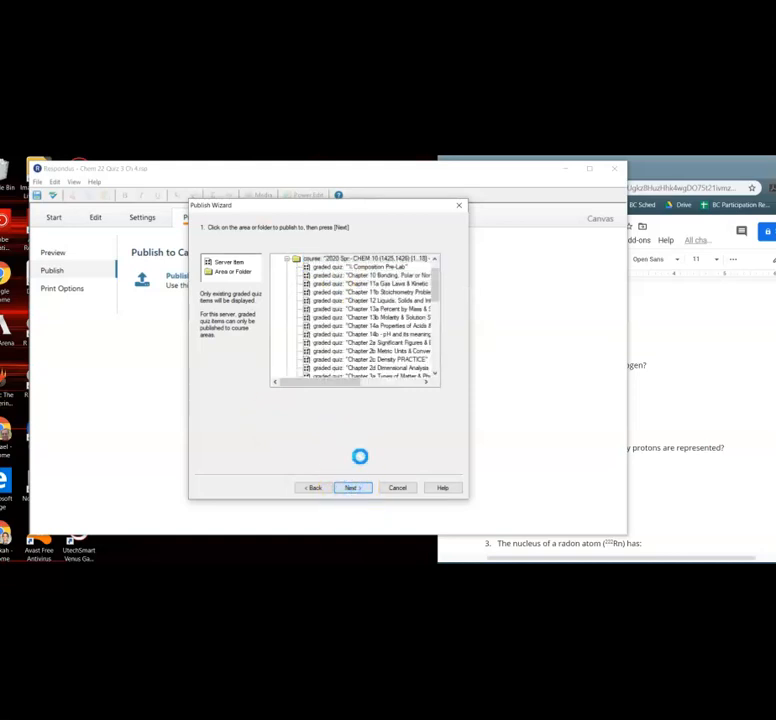
left_click(355, 488)
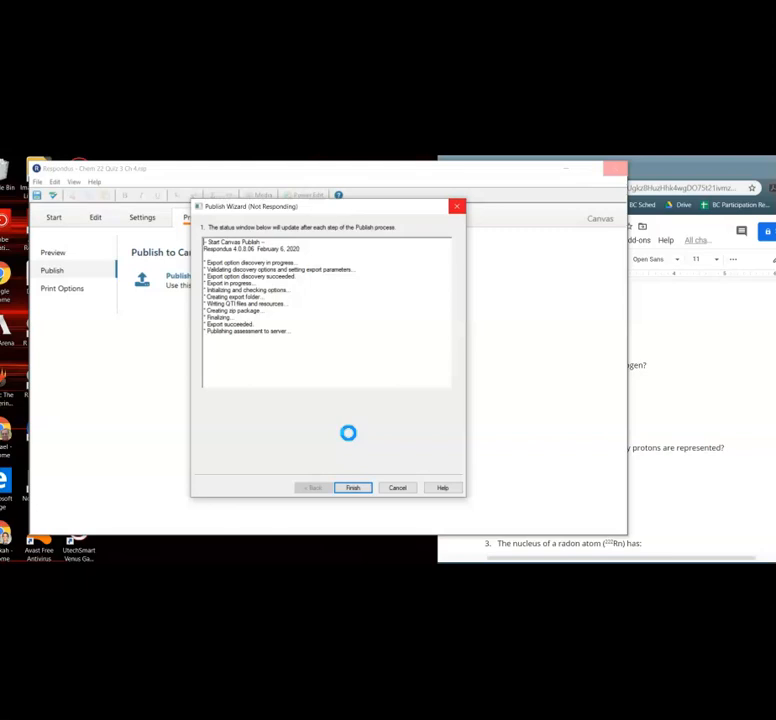
Close the Publish Wizard once the publishing to Canvas has finished.
left_click(398, 383)
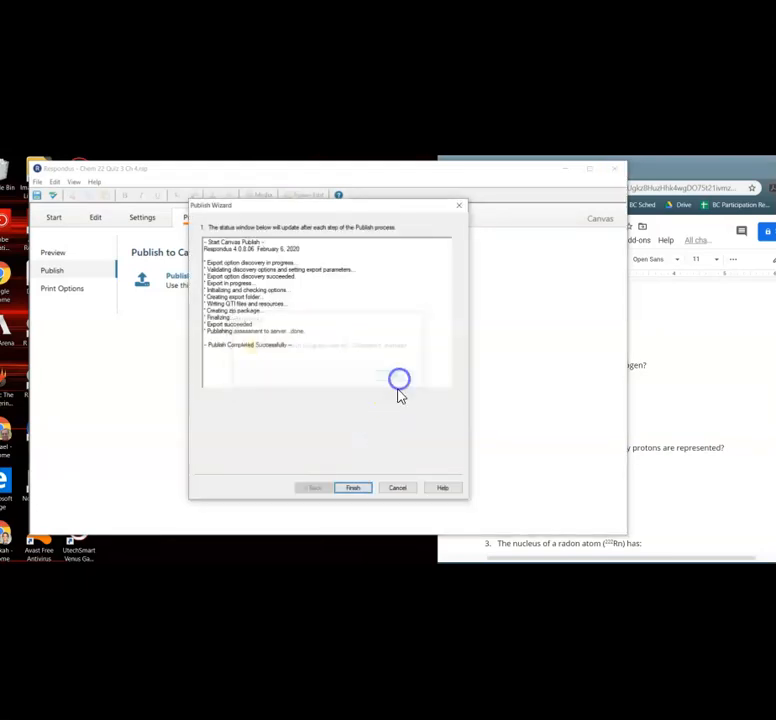
double_click(241, 345)
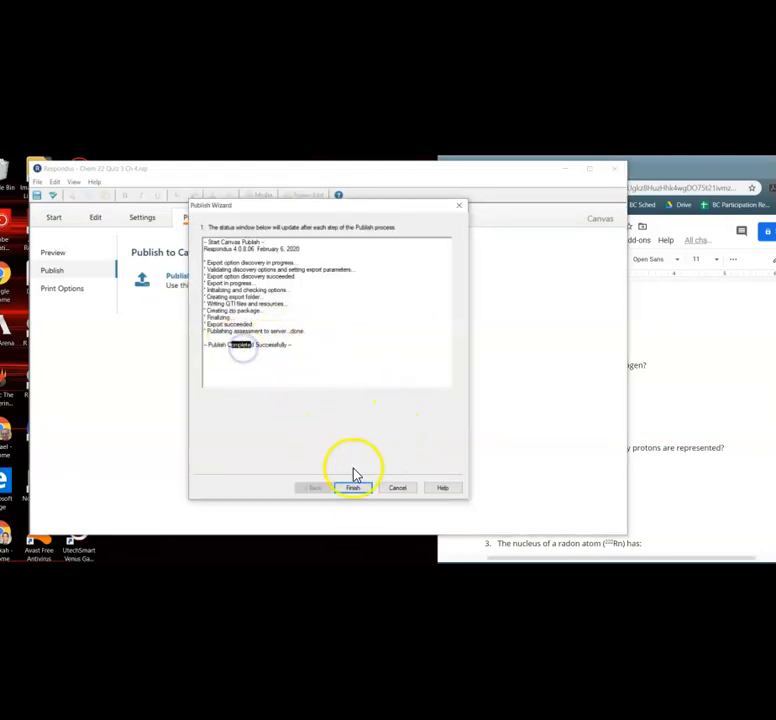
left_click(353, 486)
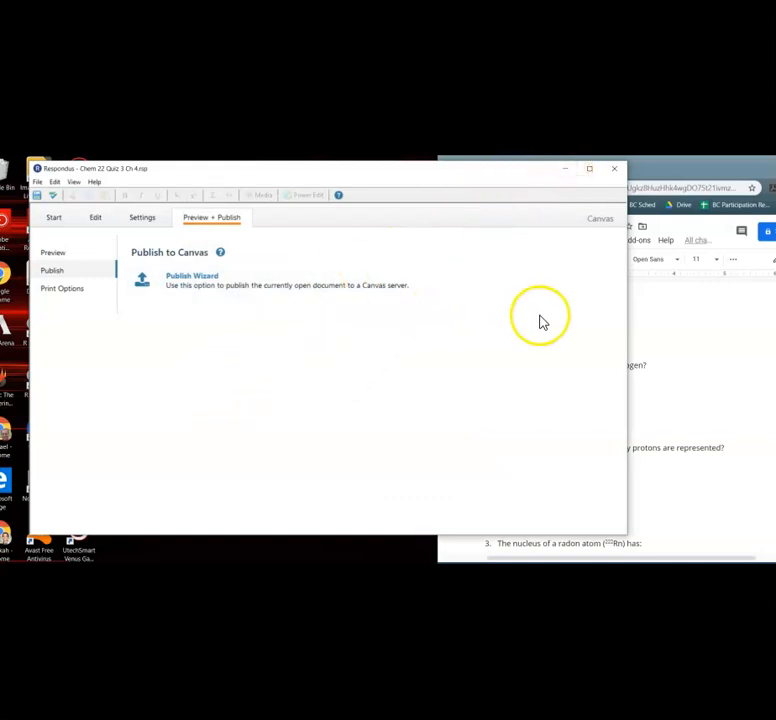
left_click(643, 363)
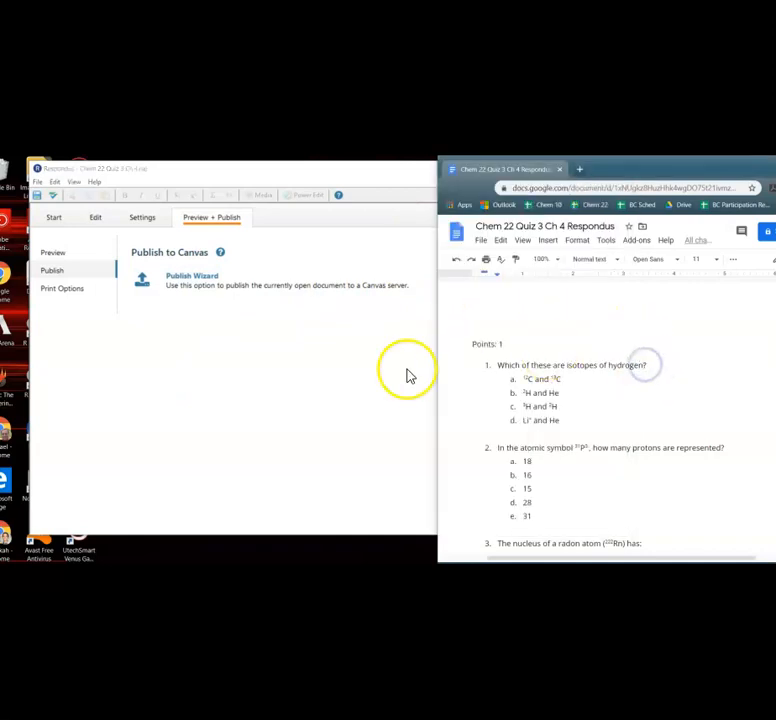
left_click(248, 477)
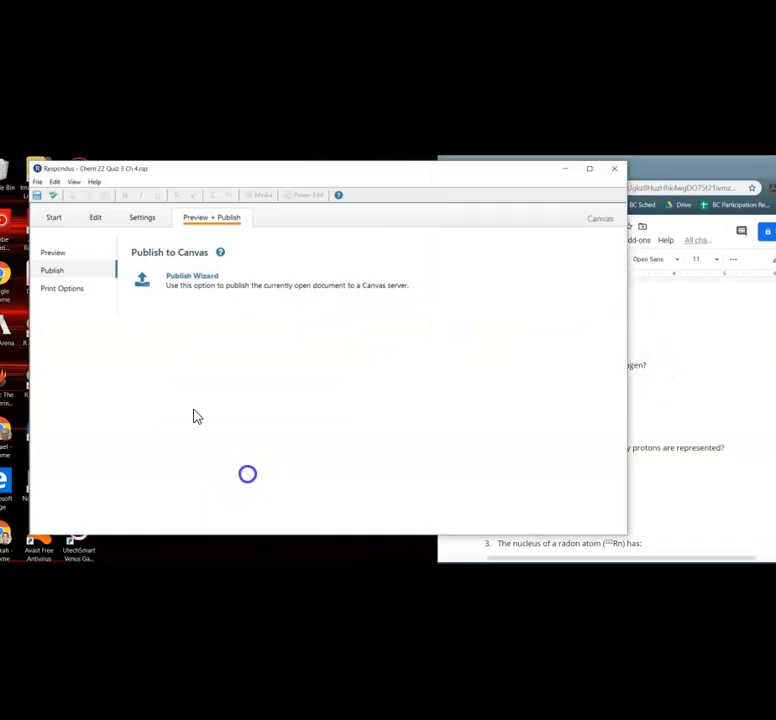